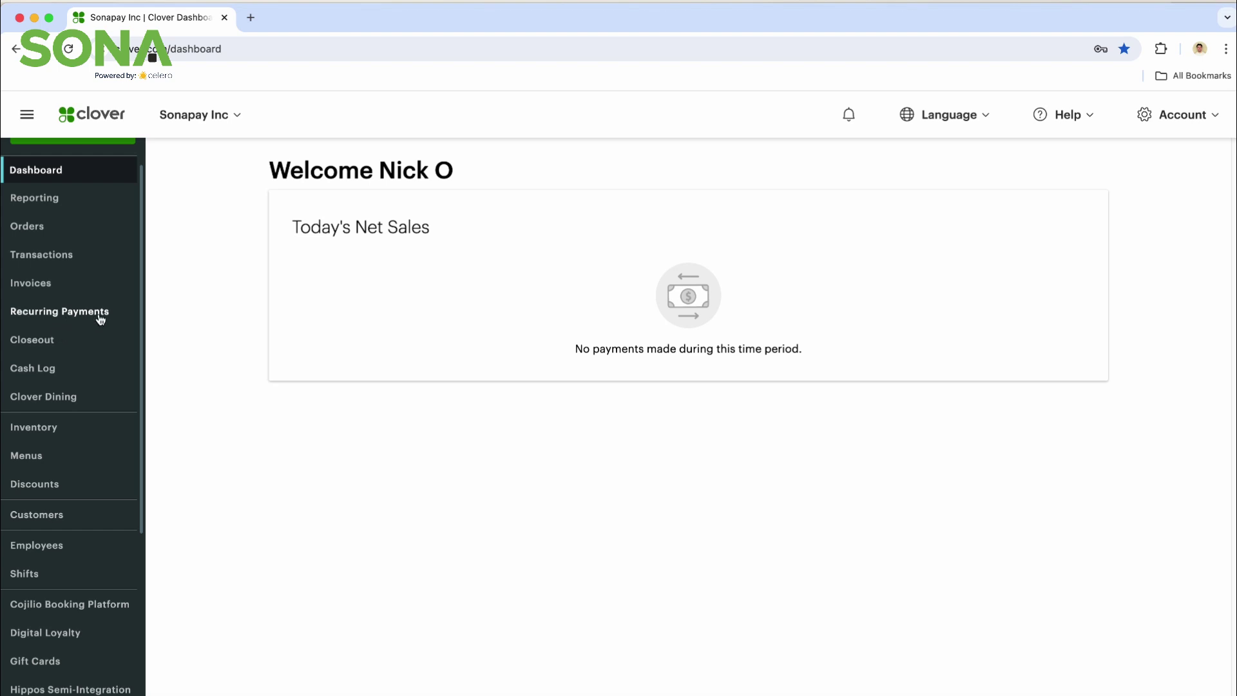
# Step: From the Recurring Payments plan list, start a new payment plan form
pyautogui.click(71, 314)
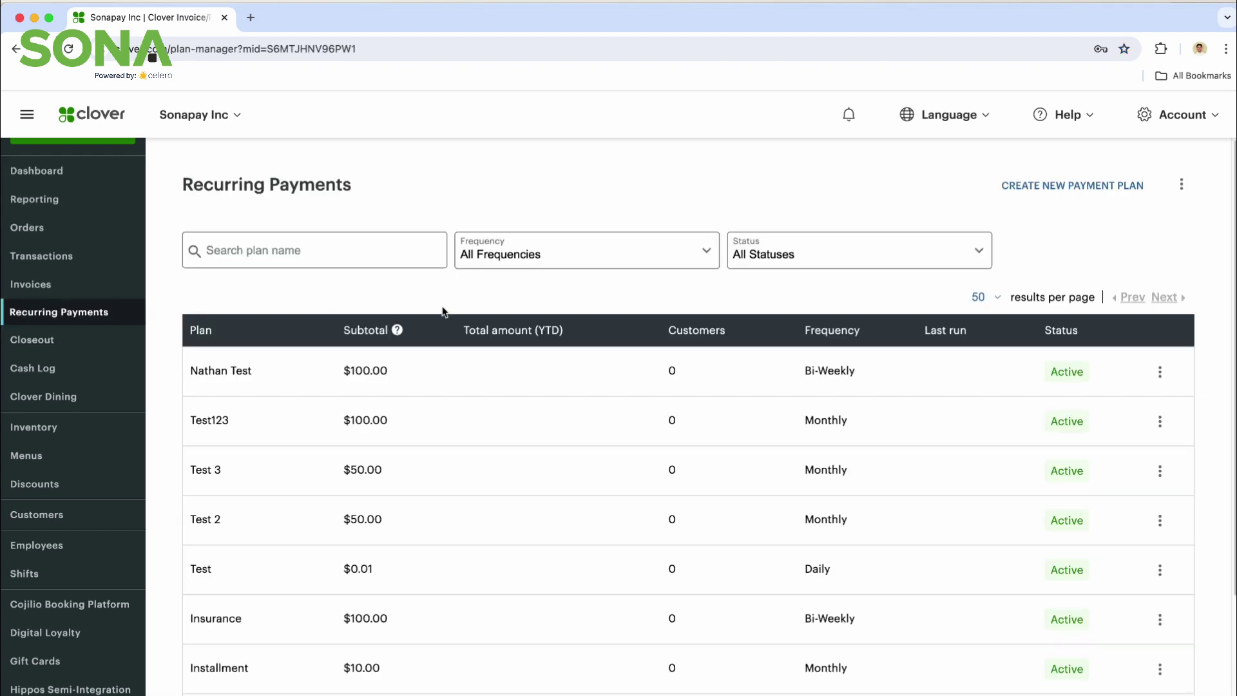
pyautogui.scroll(-5, 396, 400)
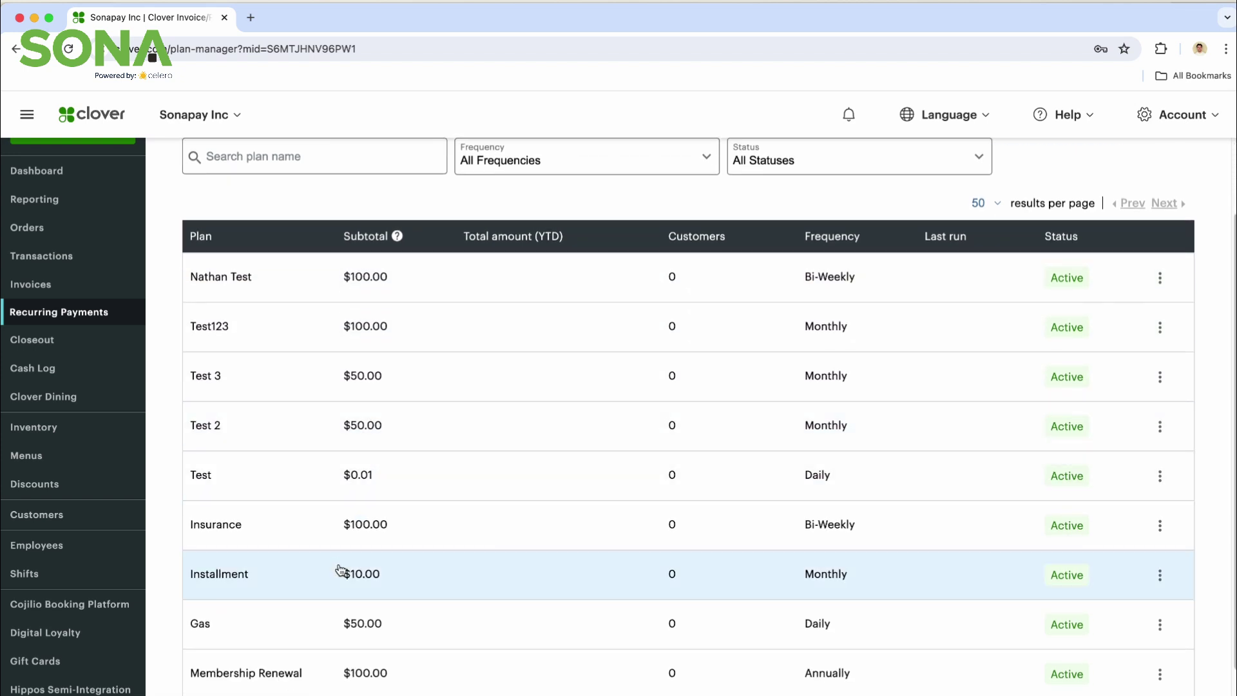
pyautogui.scroll(3, 500, 433)
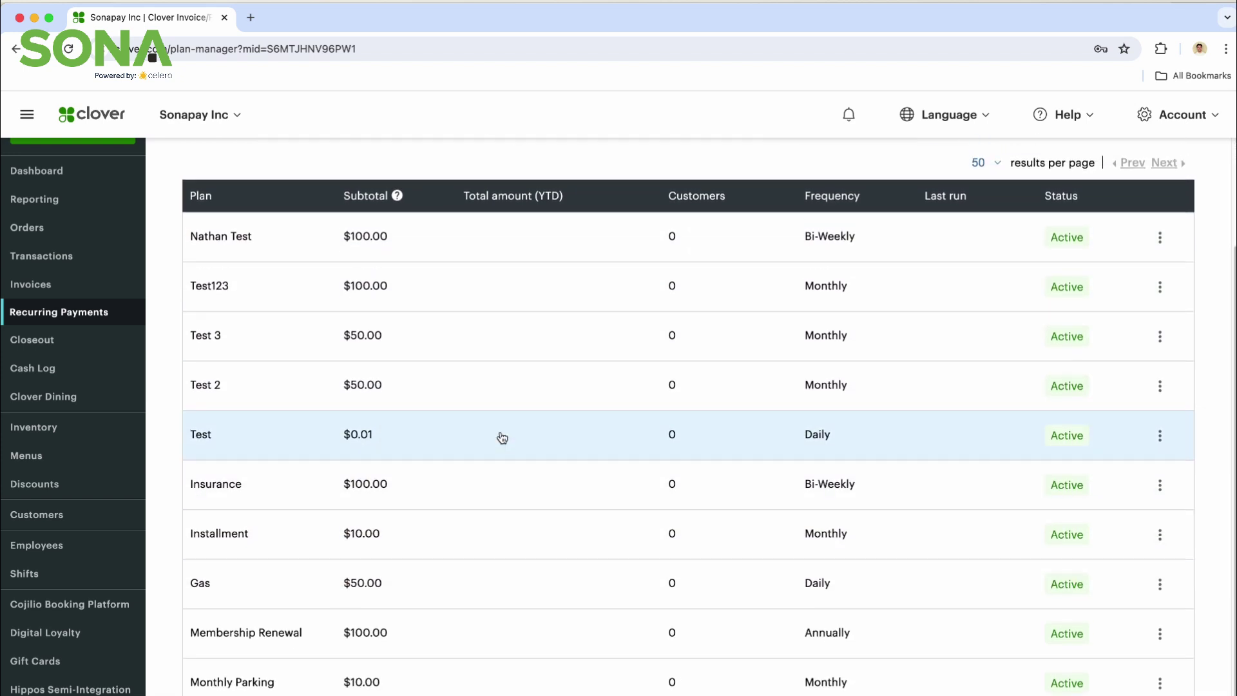
pyautogui.scroll(2, 708, 325)
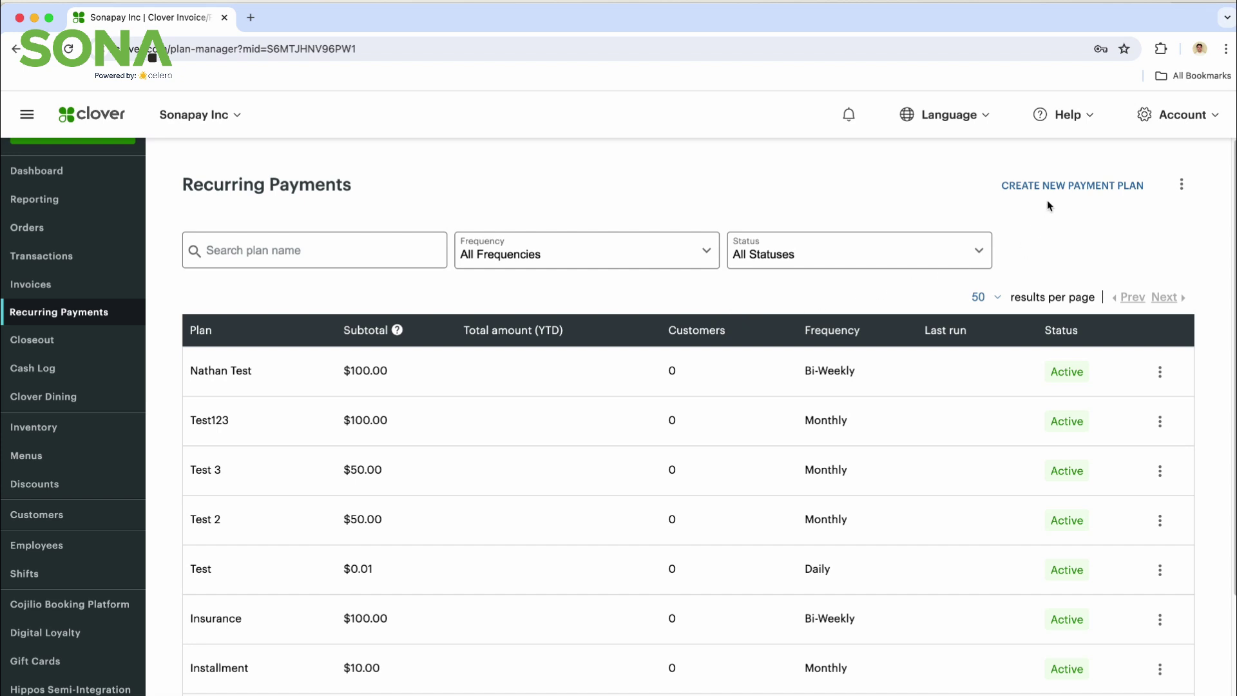
pyautogui.click(1110, 191)
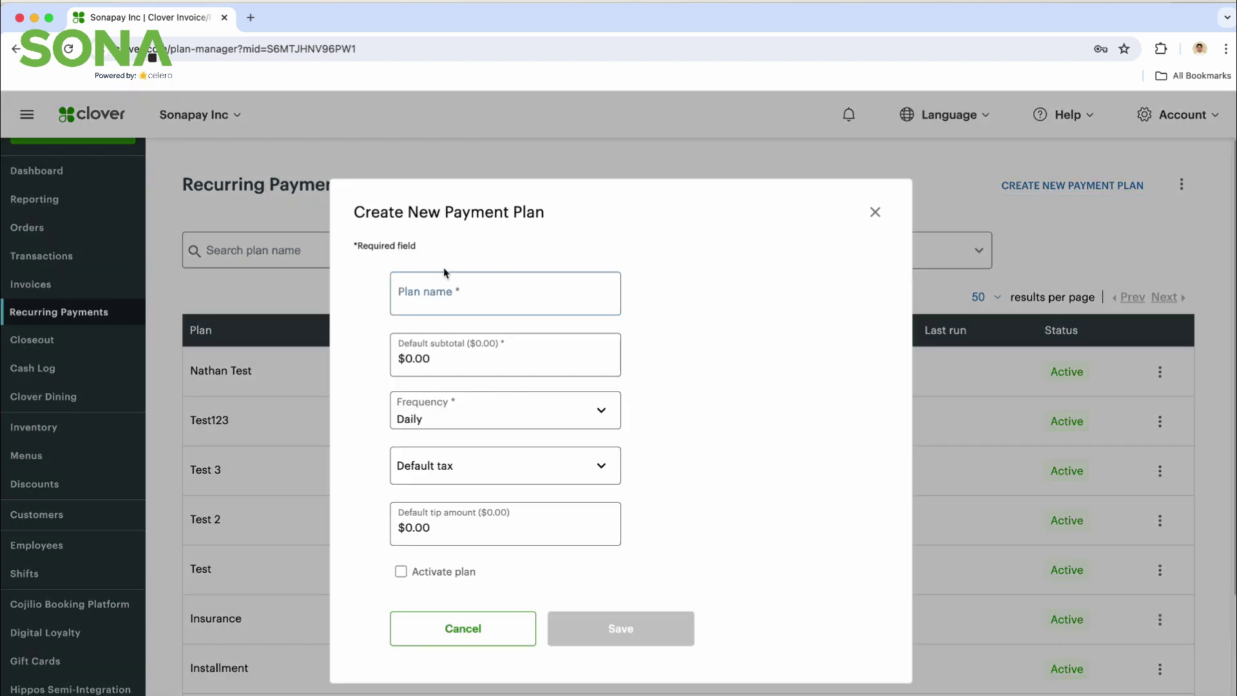
# Step: Name the plan 'GYM MEMBERSHIP' with a default subtotal of 55.00
pyautogui.click(442, 300)
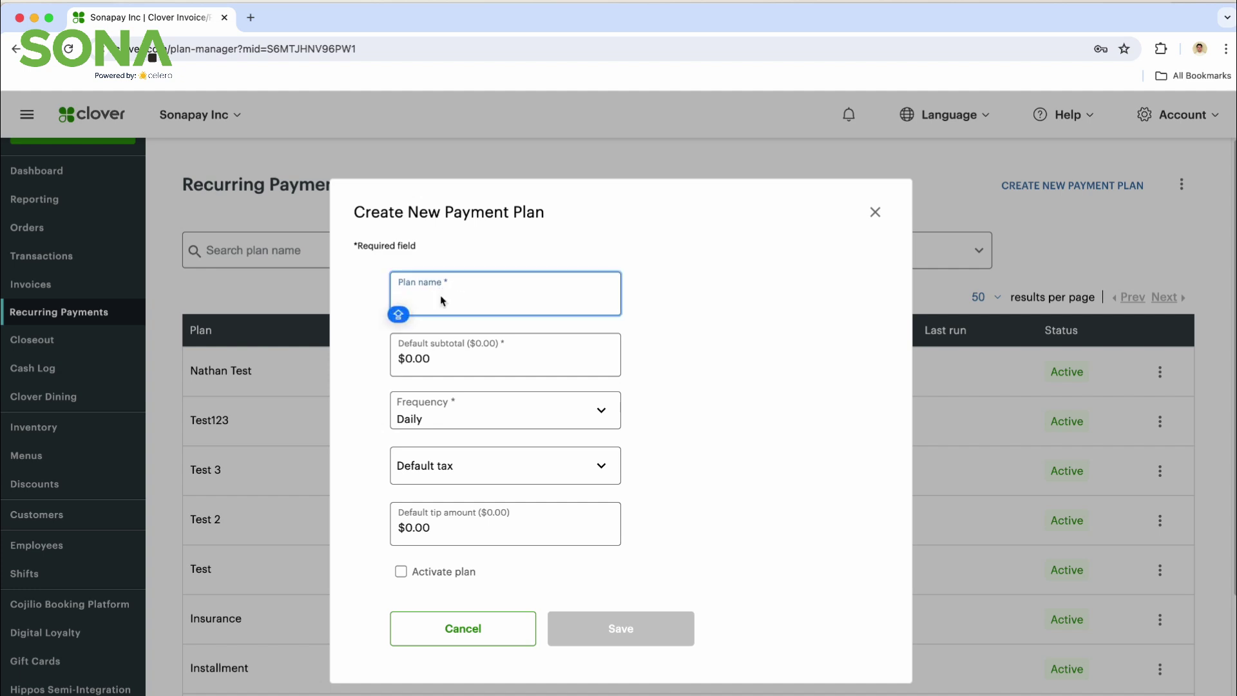
pyautogui.write('GYM MEMBERSHIP')
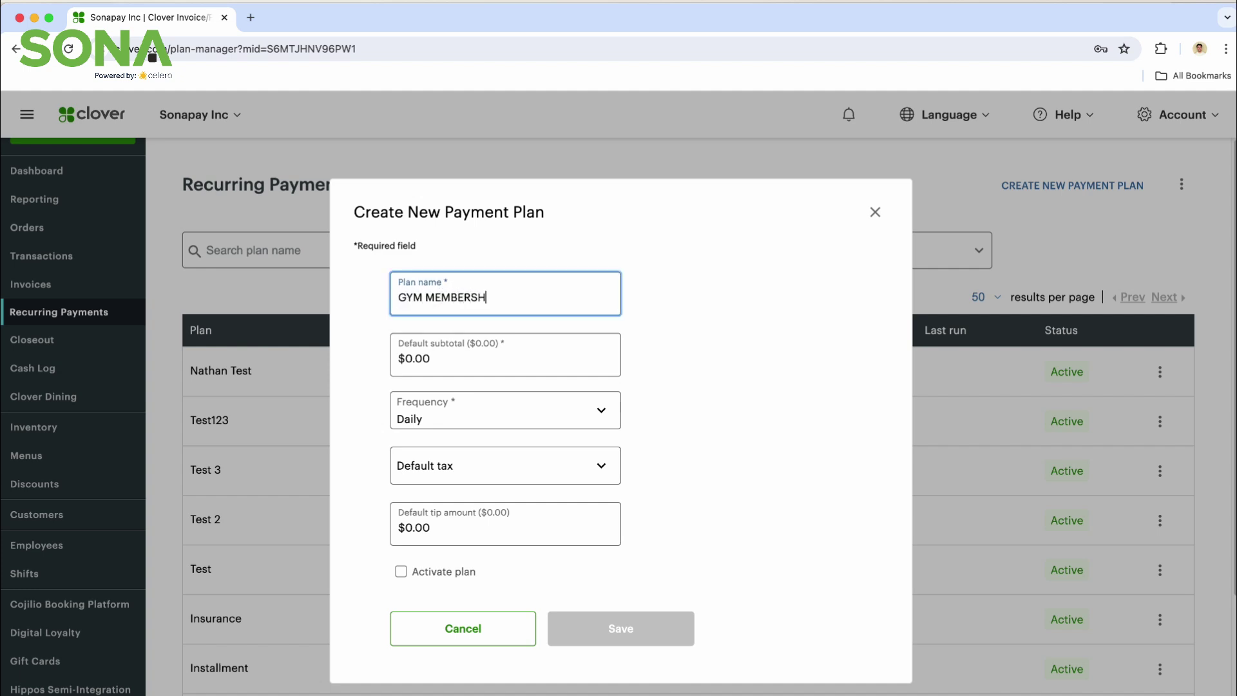
pyautogui.click(423, 365)
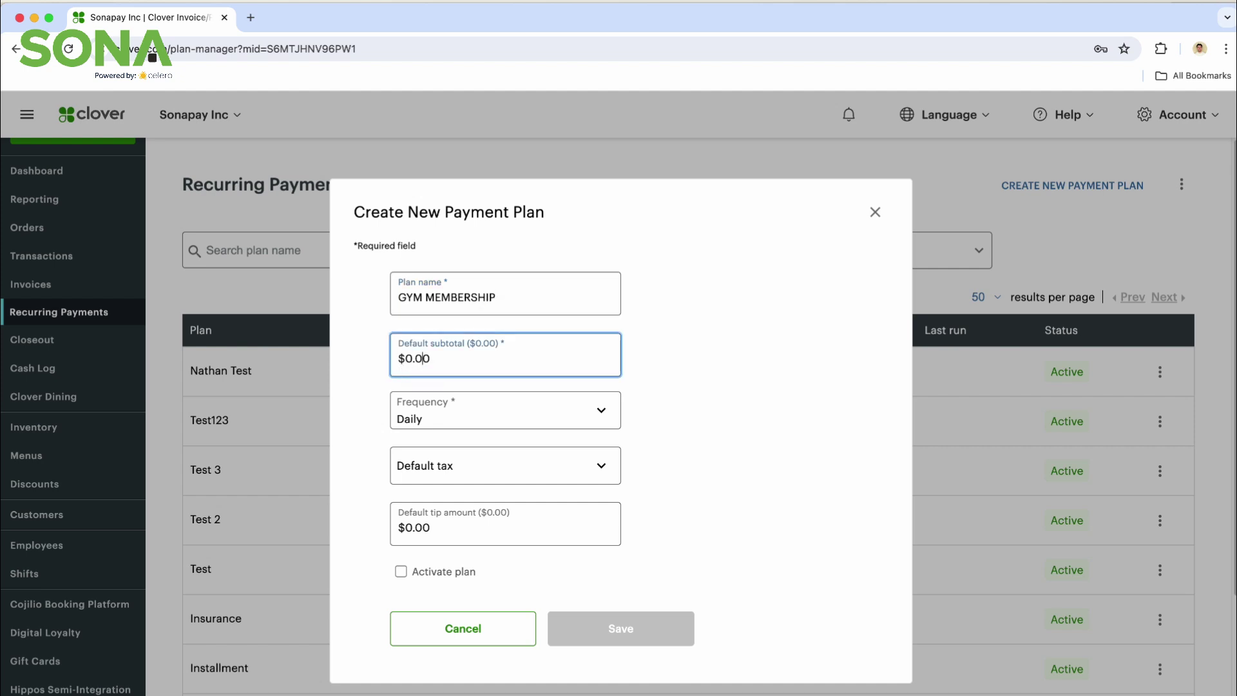
pyautogui.write('55.00')
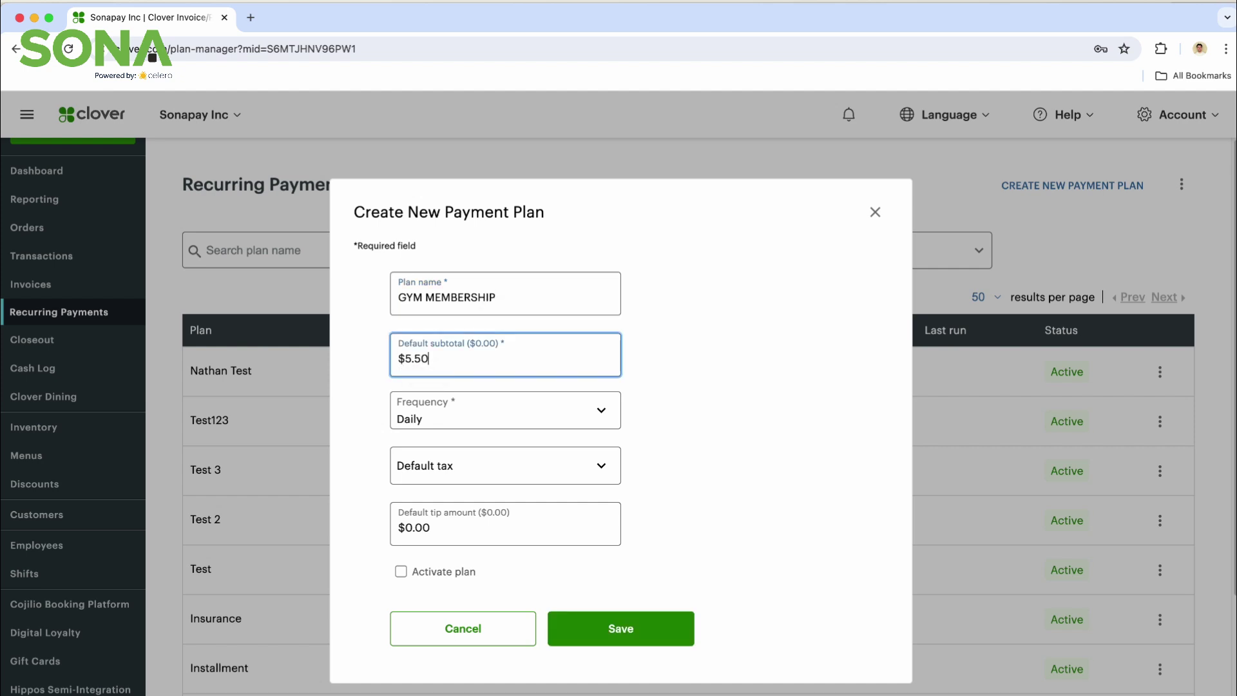
# Step: Set the billing frequency to Monthly
pyautogui.click(450, 419)
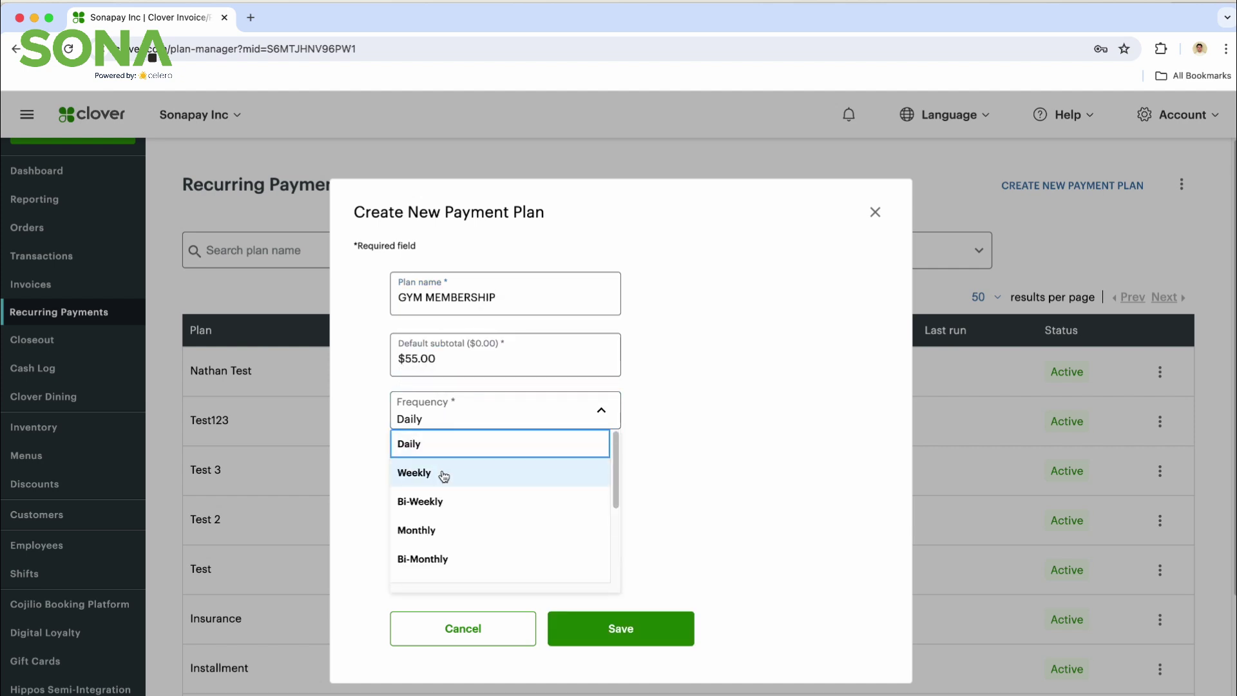
pyautogui.click(438, 534)
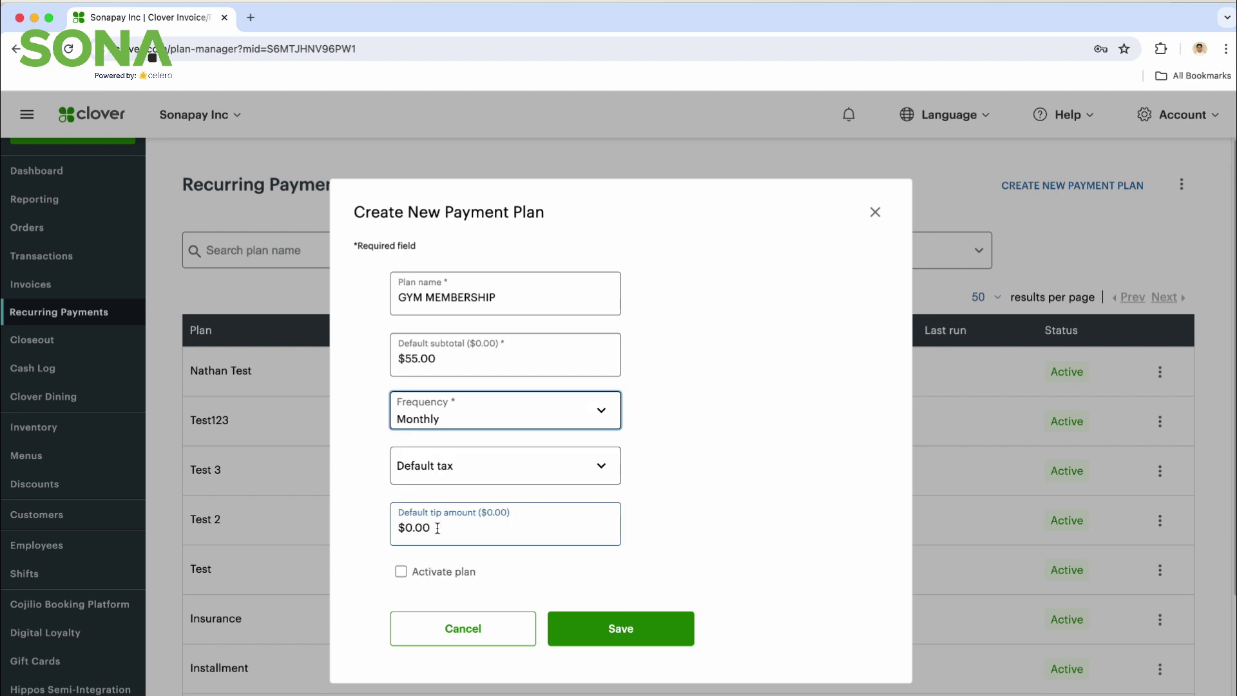
pyautogui.click(503, 416)
pyautogui.scroll(-1, 487, 468)
pyautogui.scroll(-3, 486, 468)
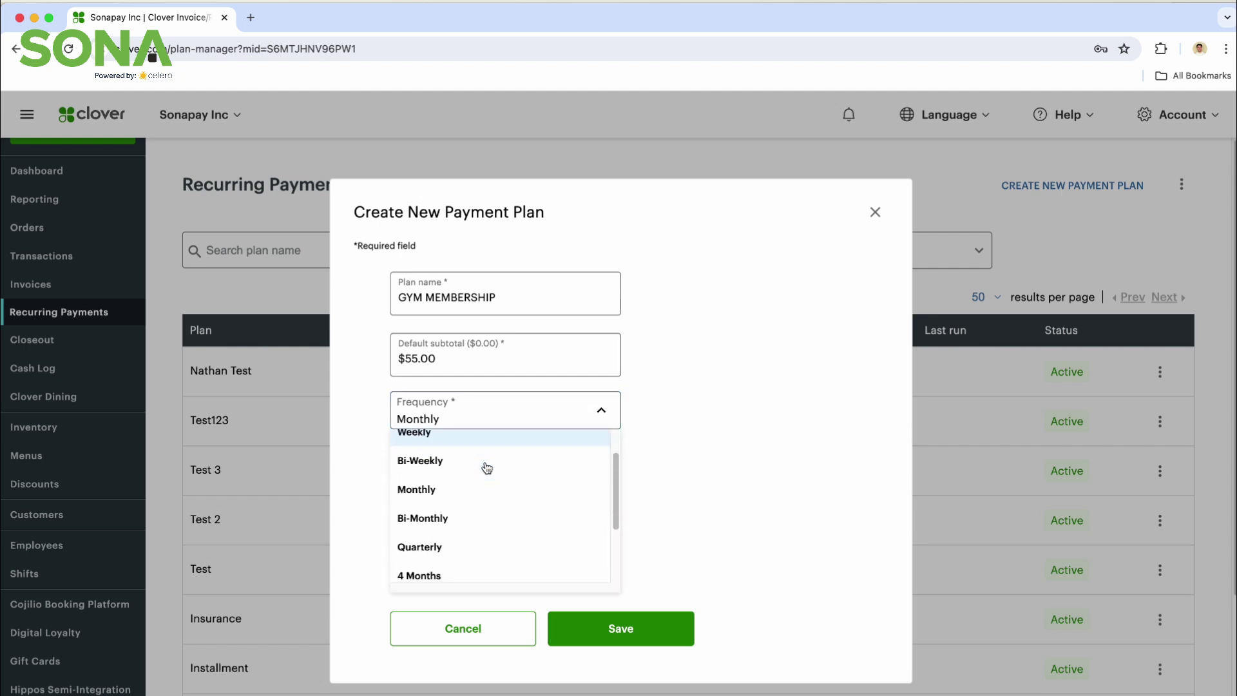
pyautogui.scroll(-1, 478, 532)
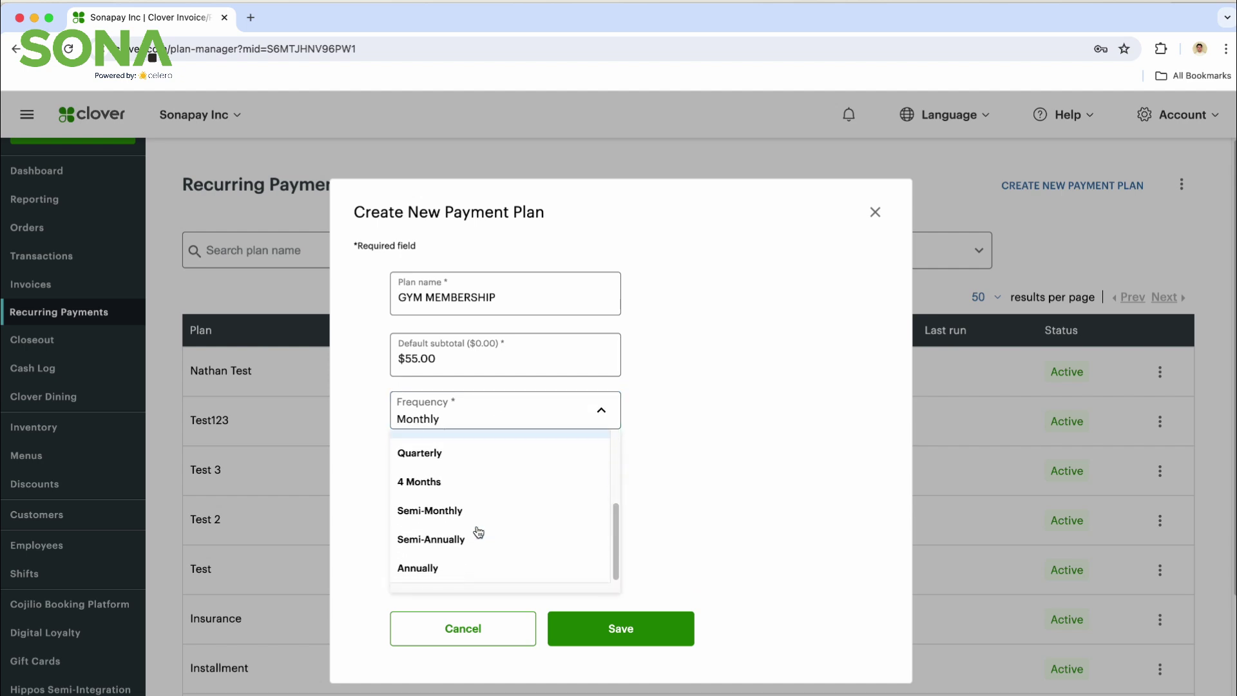
pyautogui.scroll(4, 475, 530)
pyautogui.click(443, 485)
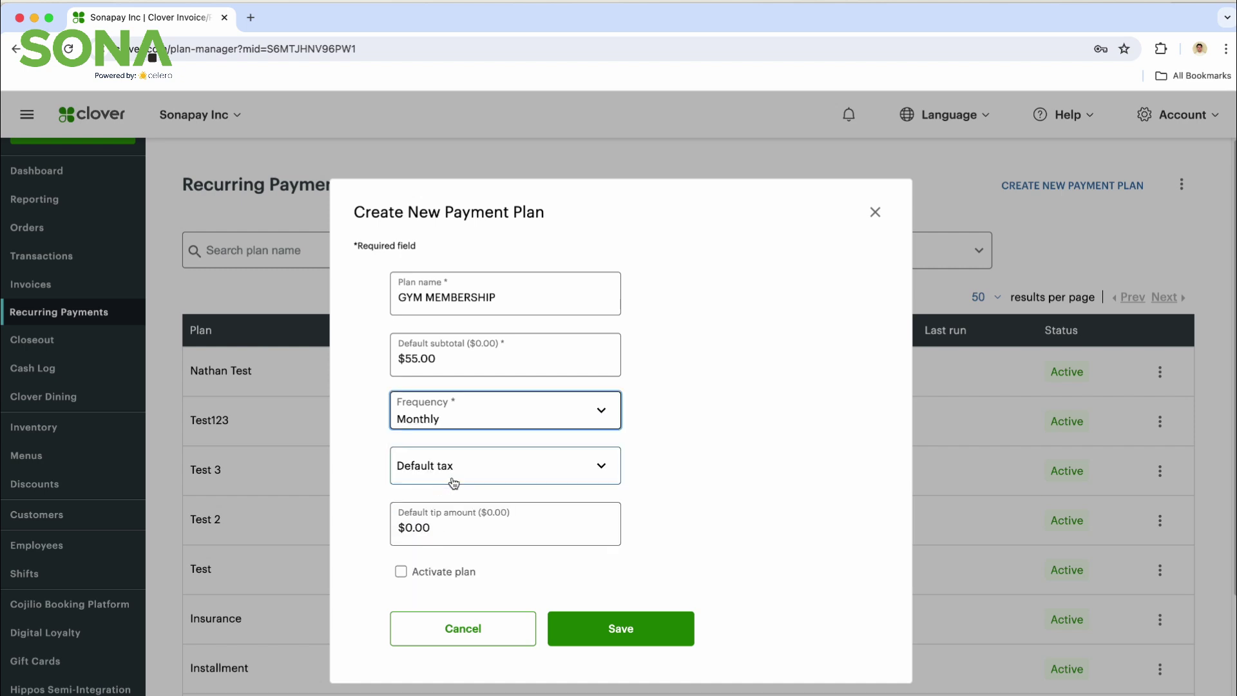
# Step: Apply the 15% HST NS tax, activate the plan and save it
pyautogui.click(560, 471)
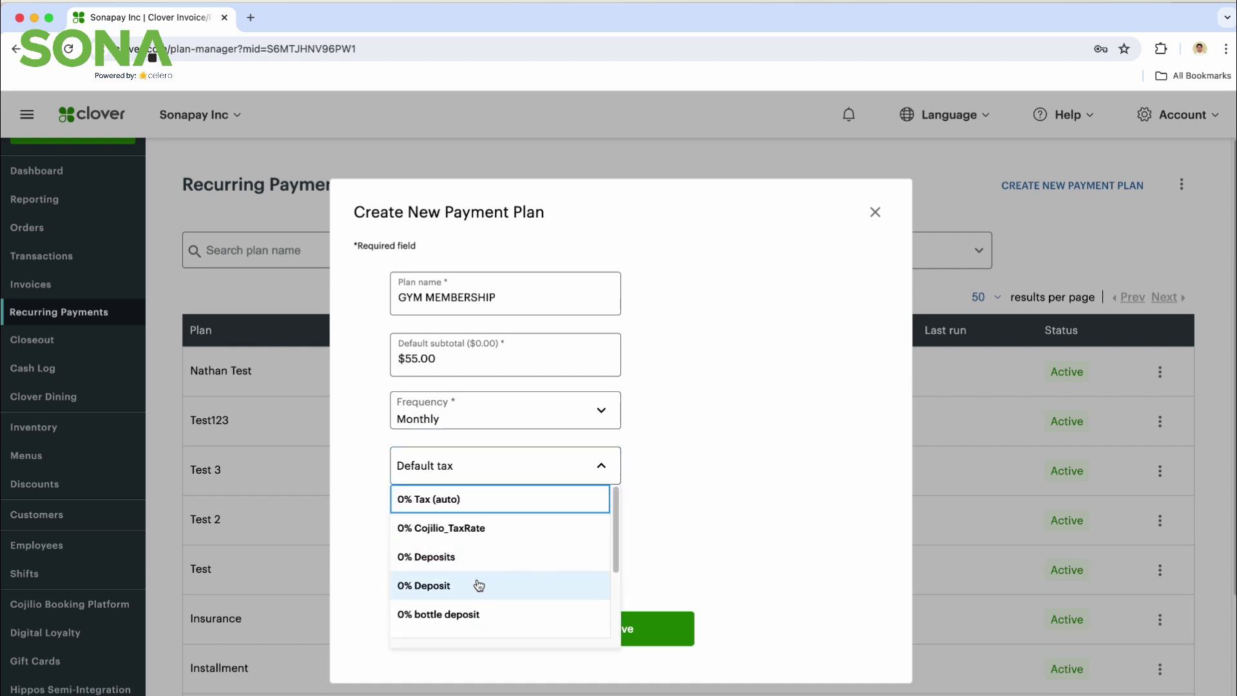
pyautogui.scroll(-3, 477, 585)
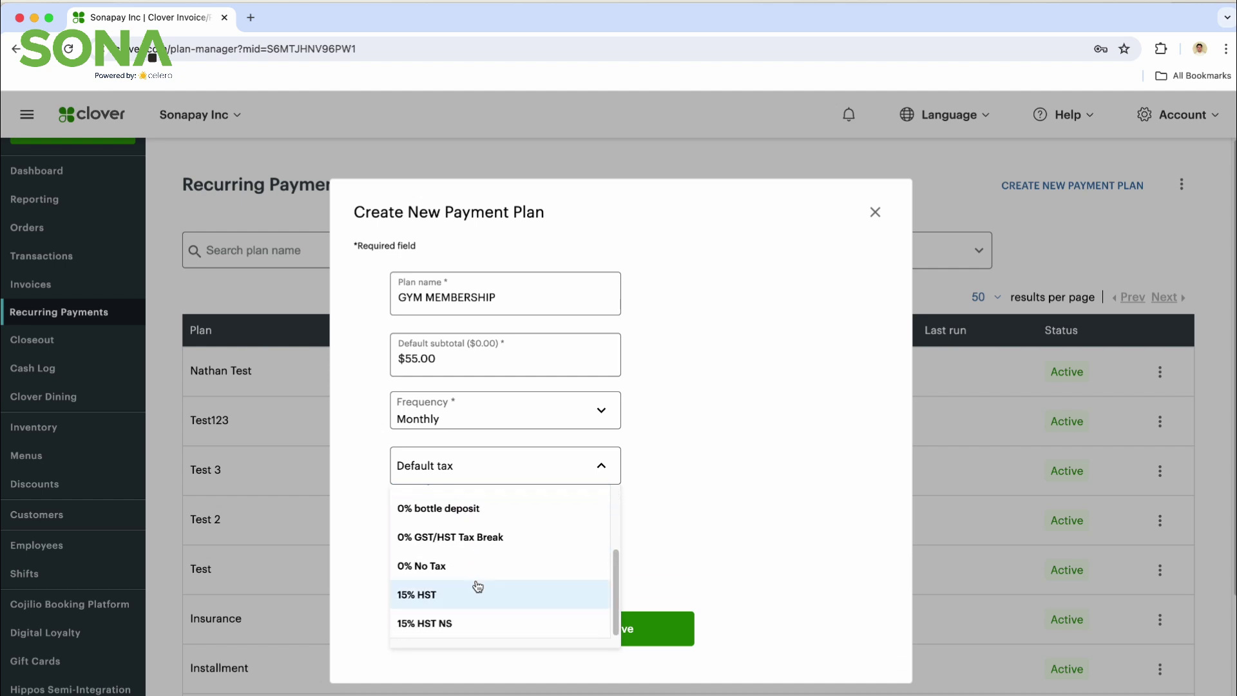
pyautogui.click(445, 625)
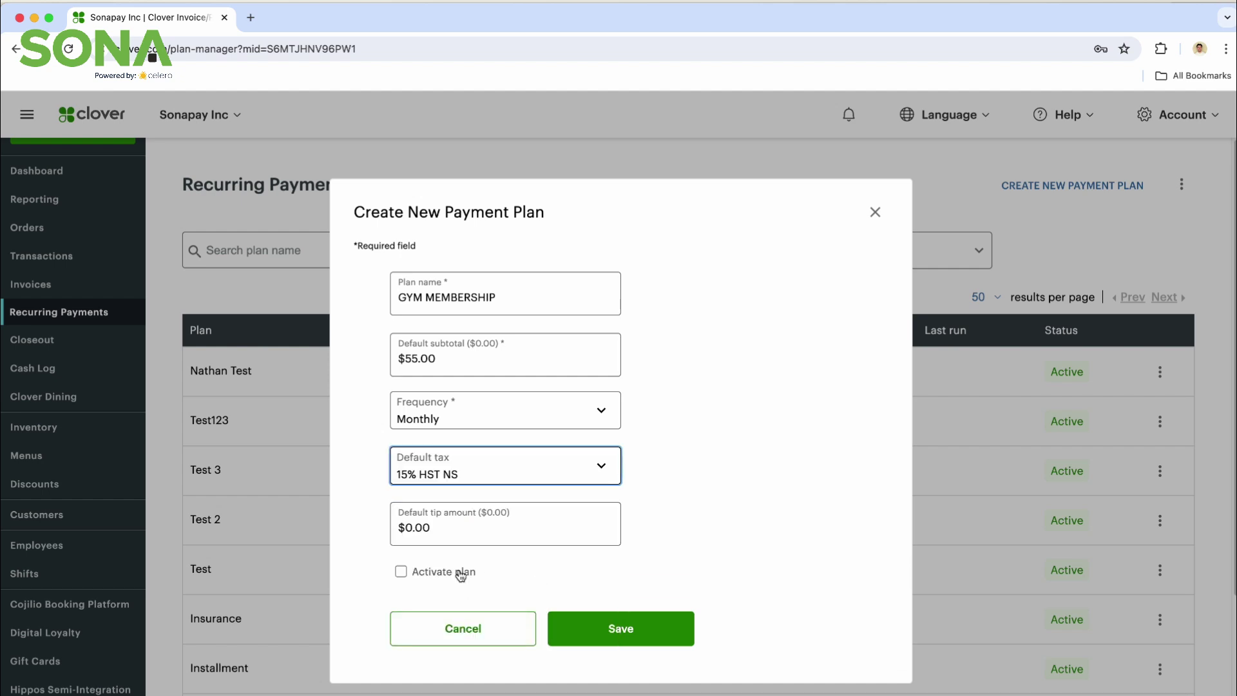
pyautogui.click(405, 573)
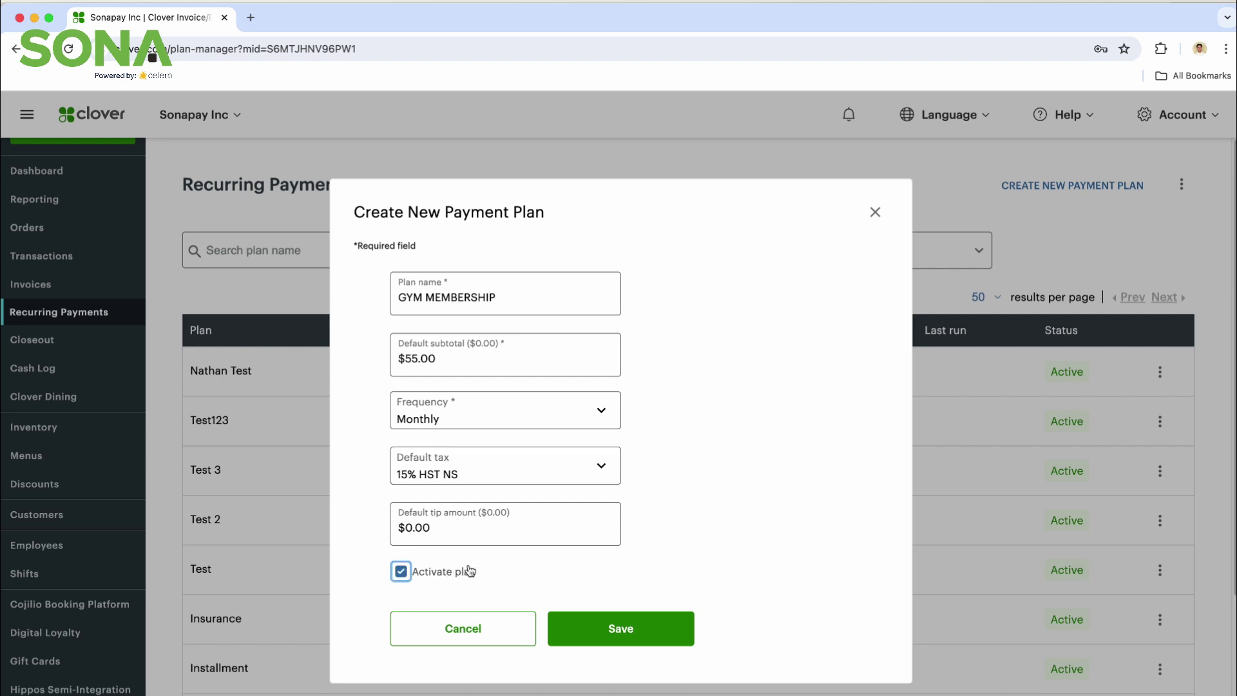
pyautogui.click(589, 623)
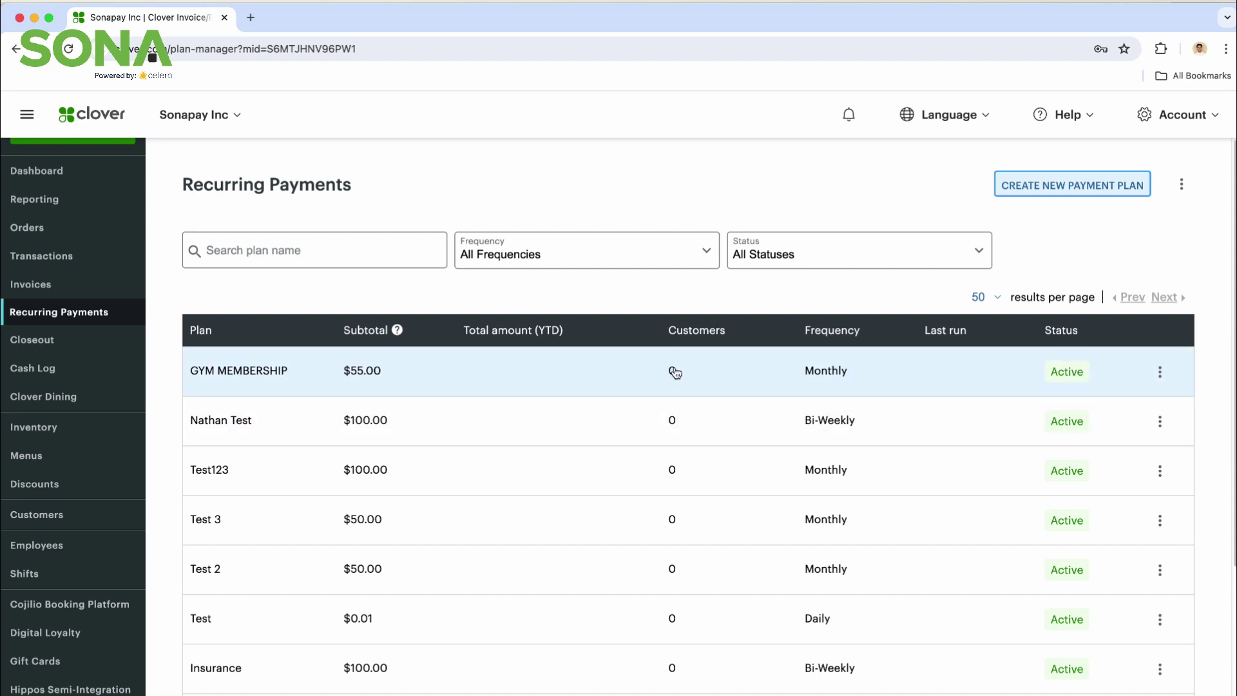
# Step: Open the GYM MEMBERSHIP plan's detail page from the Recurring Payments list
pyautogui.click(674, 373)
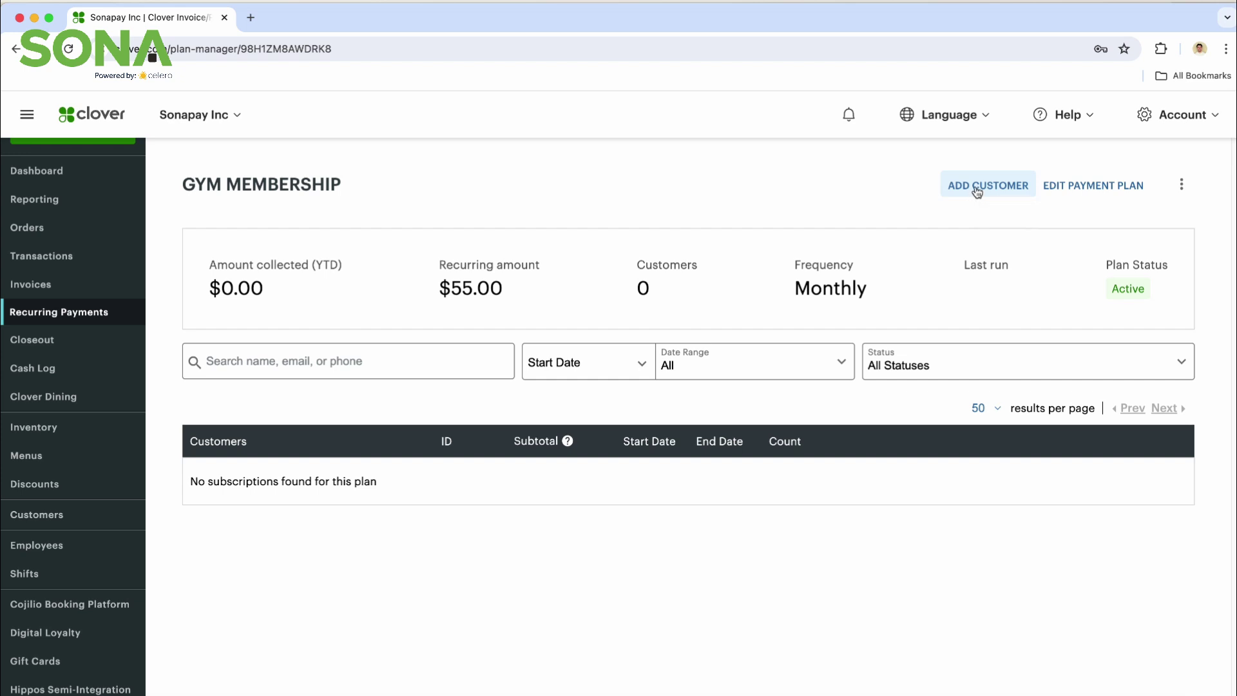
pyautogui.click(976, 194)
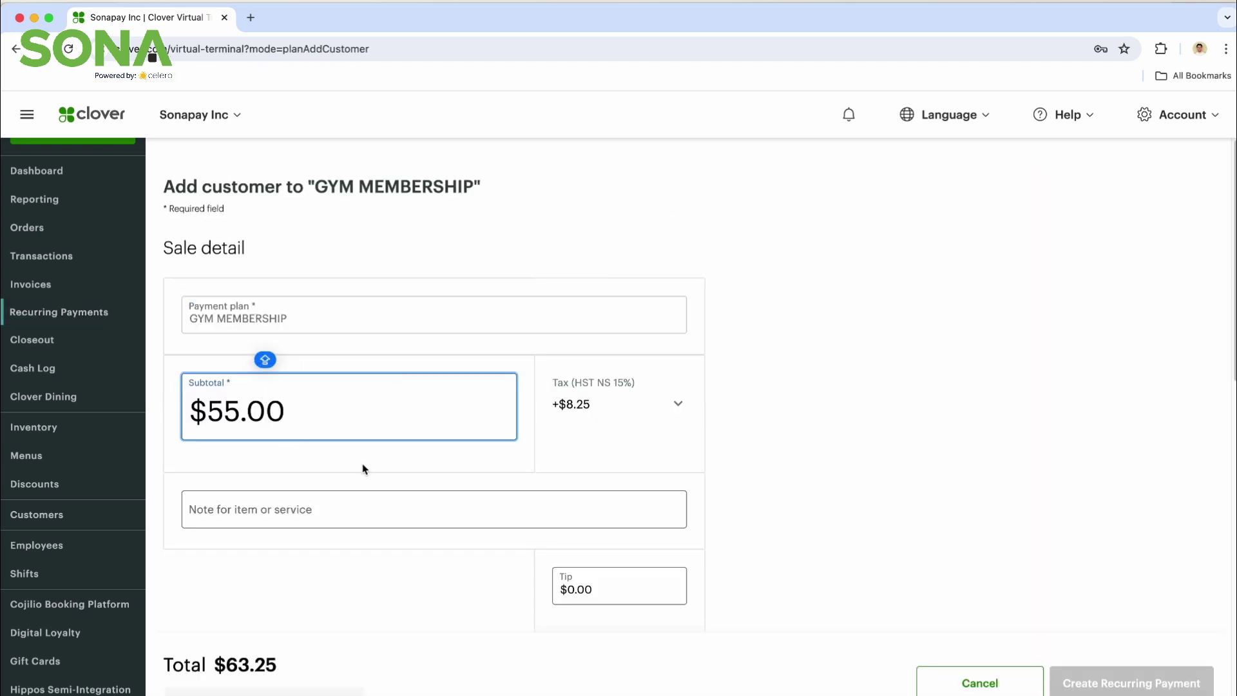
pyautogui.scroll(-3, 362, 467)
pyautogui.click(276, 422)
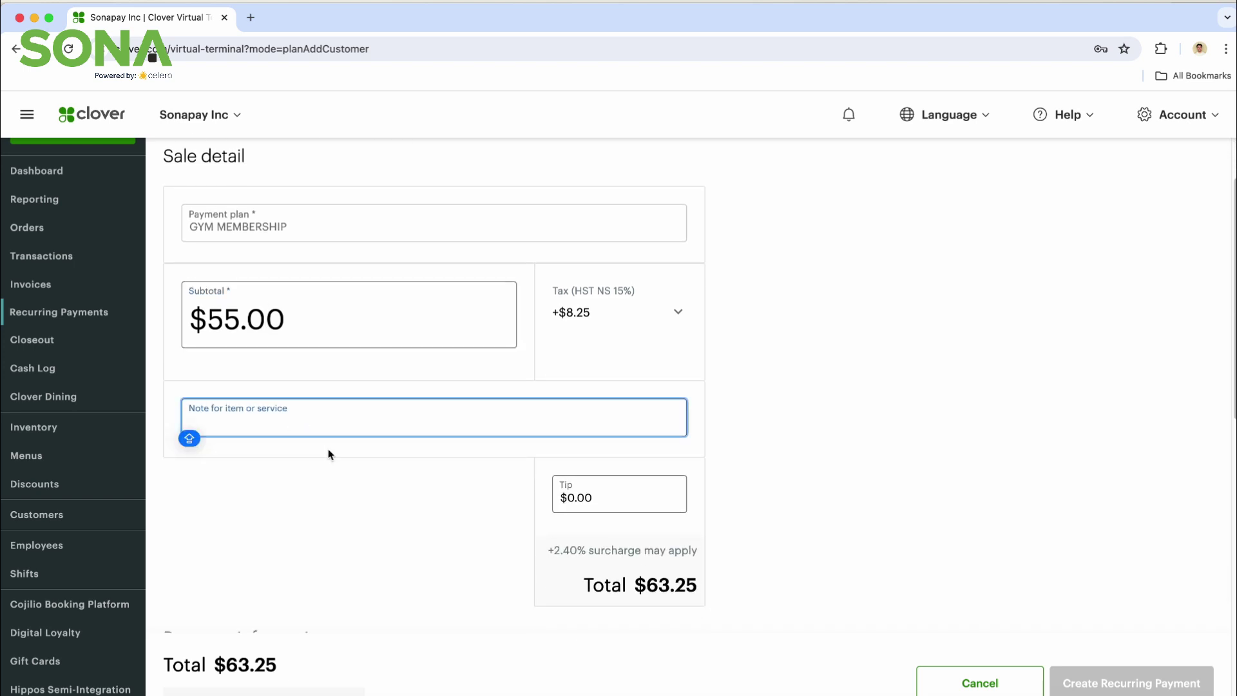
pyautogui.scroll(-5, 441, 494)
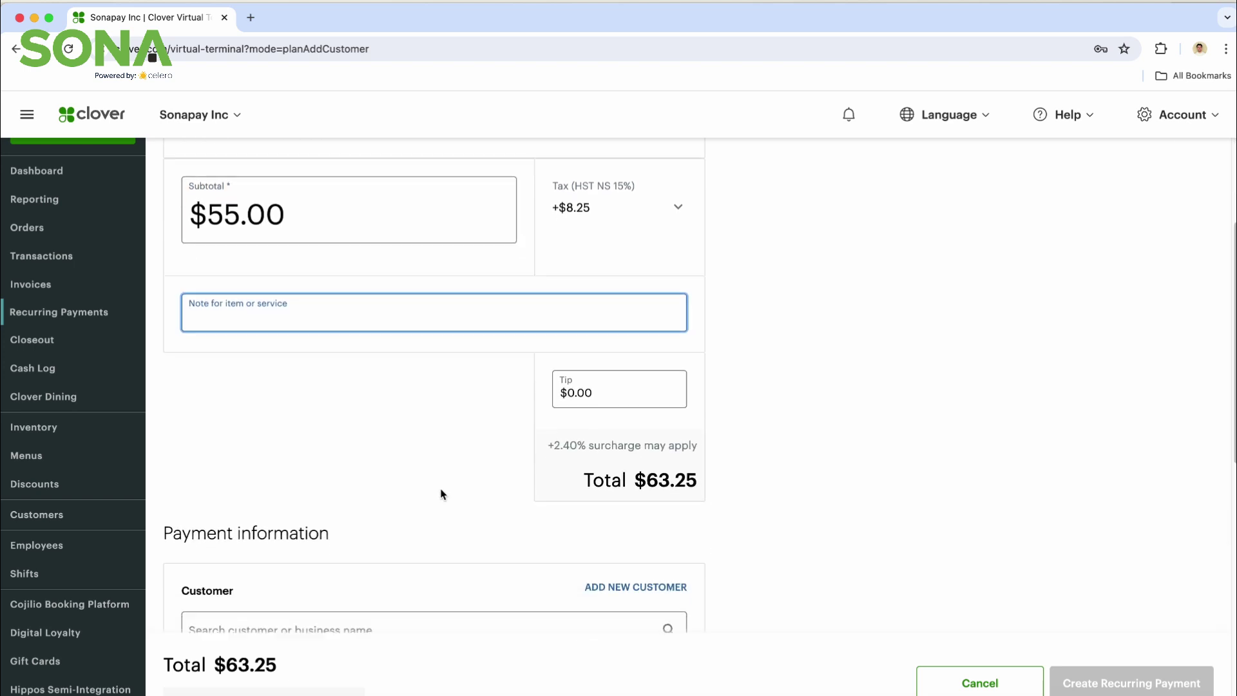
pyautogui.press('capslock')
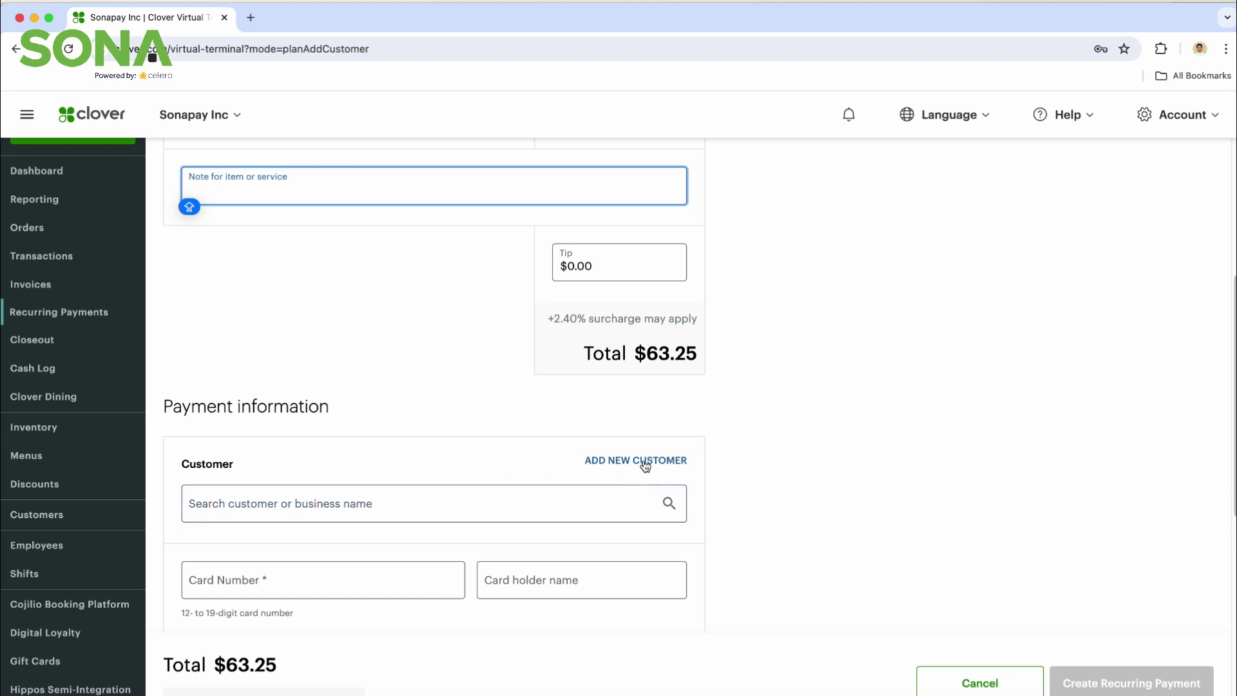
# Step: Search for and select the existing customer in the Customer box
pyautogui.click(559, 513)
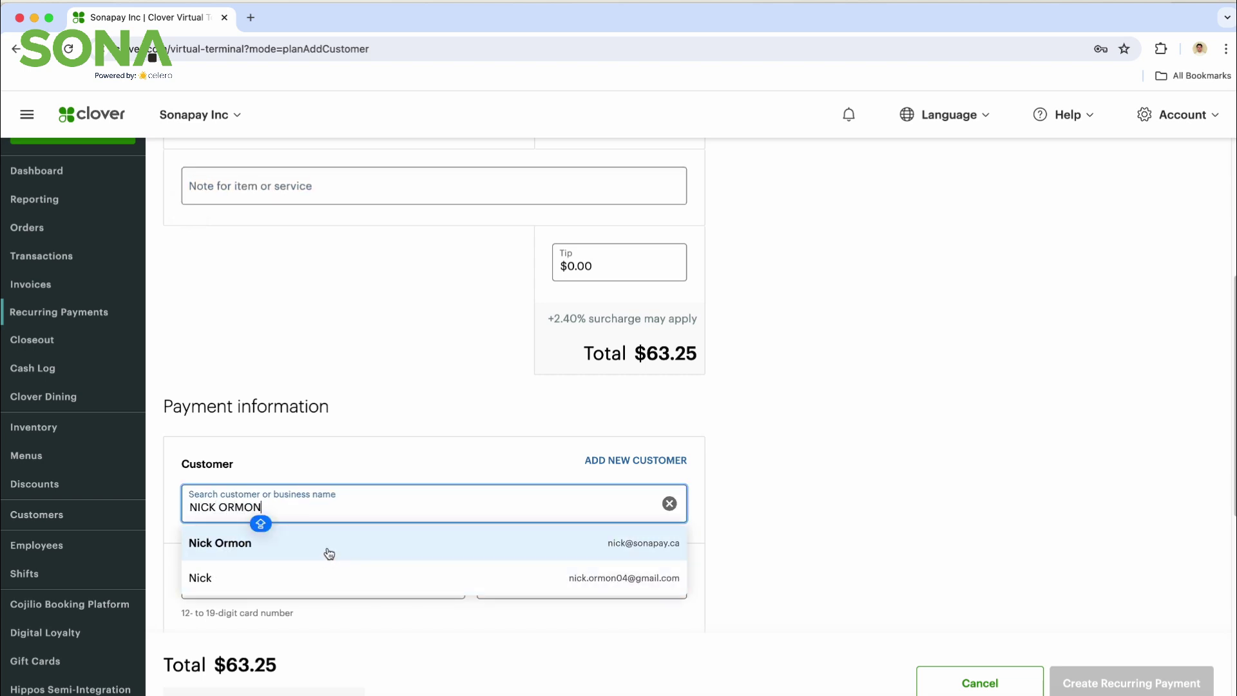
pyautogui.click(327, 553)
pyautogui.scroll(-3, 414, 580)
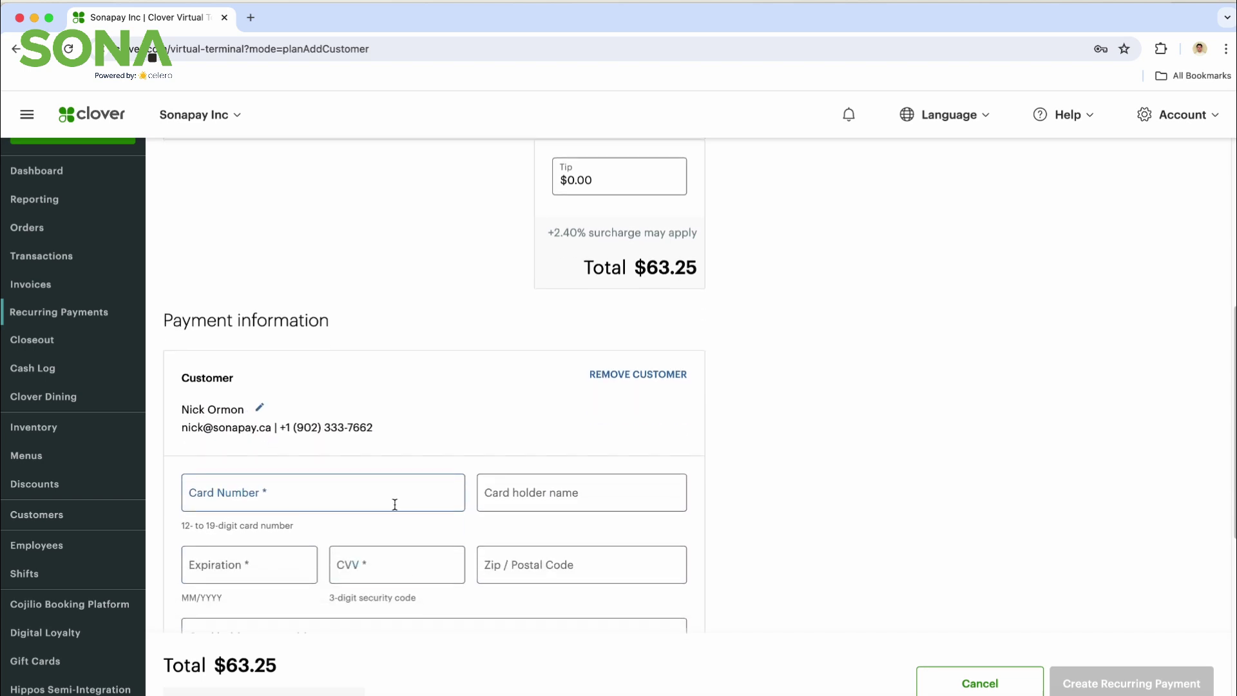
# Step: Fill in the card number, cardholder name, expiration date, CVV and postal code
pyautogui.click(399, 490)
pyautogui.write('11')
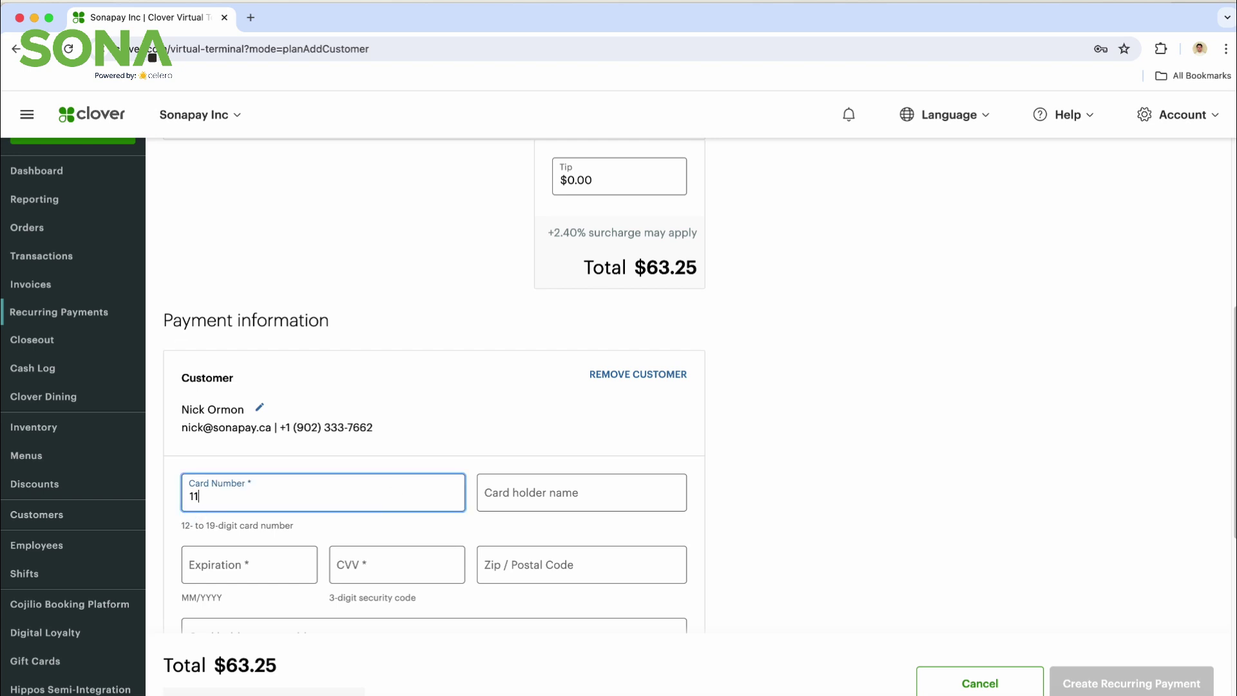
pyautogui.write('1122223333444')
pyautogui.write('4444')
pyautogui.click(576, 505)
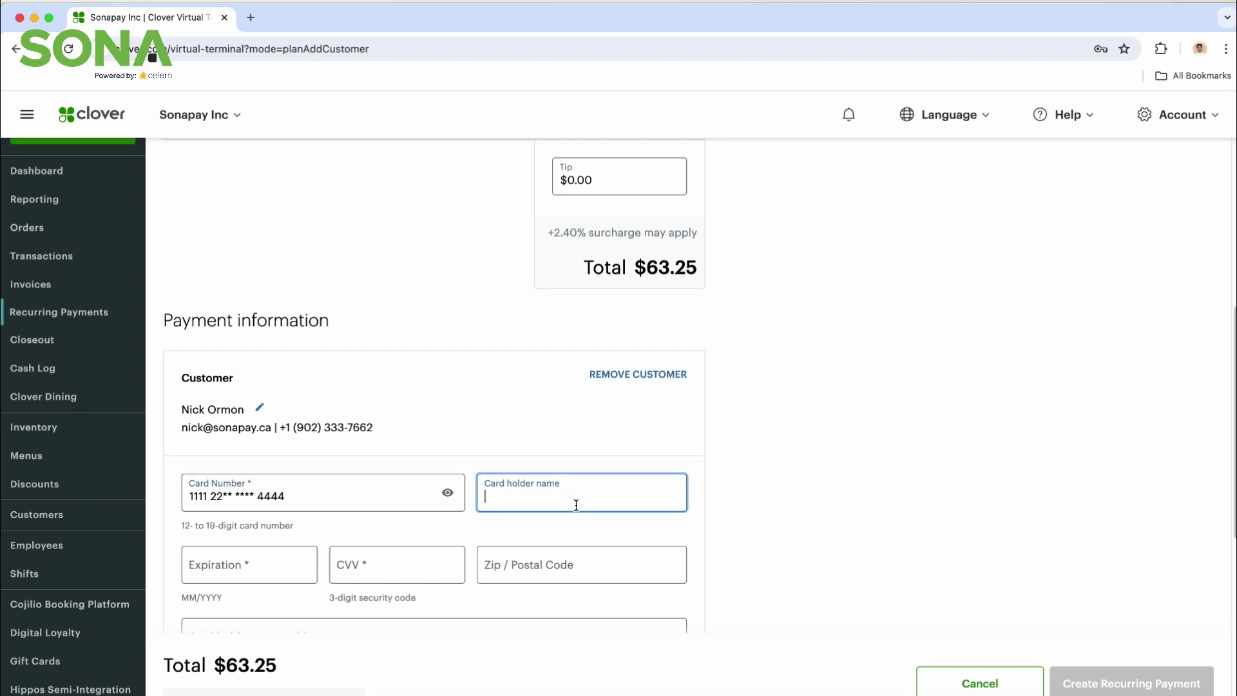
pyautogui.click(217, 554)
pyautogui.write('0')
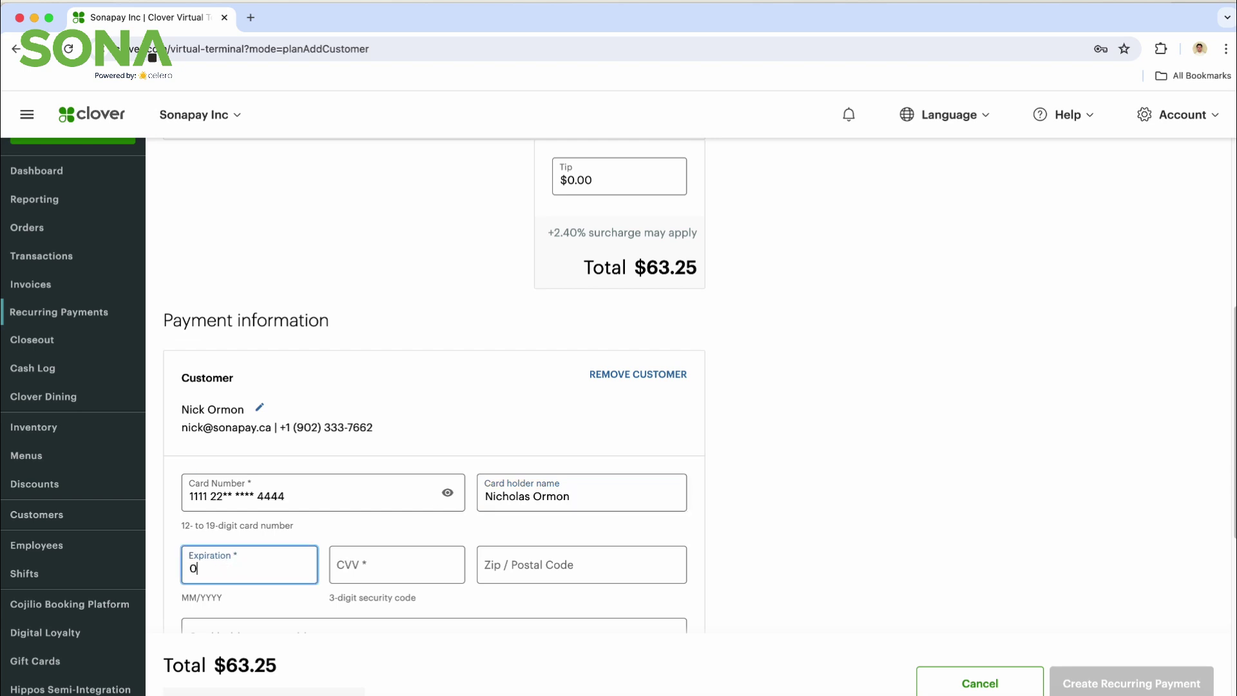
pyautogui.write('2/2025')
pyautogui.click(395, 550)
pyautogui.write('123')
pyautogui.click(509, 567)
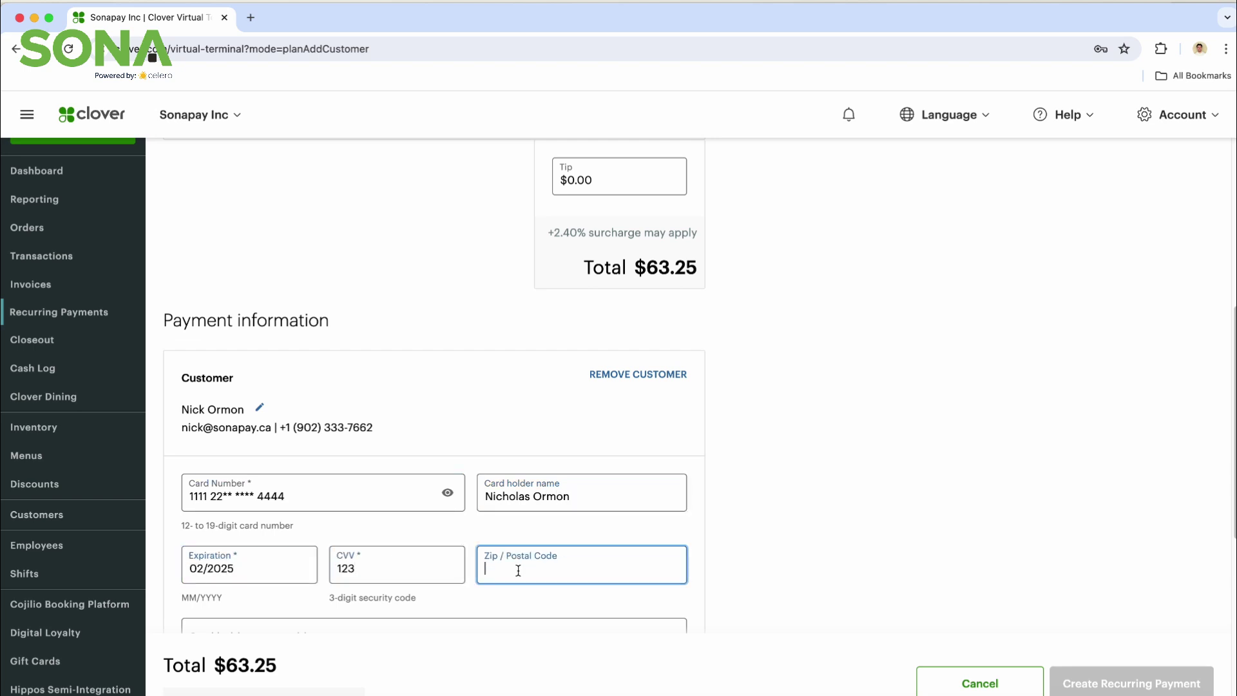
pyautogui.write('b4b')
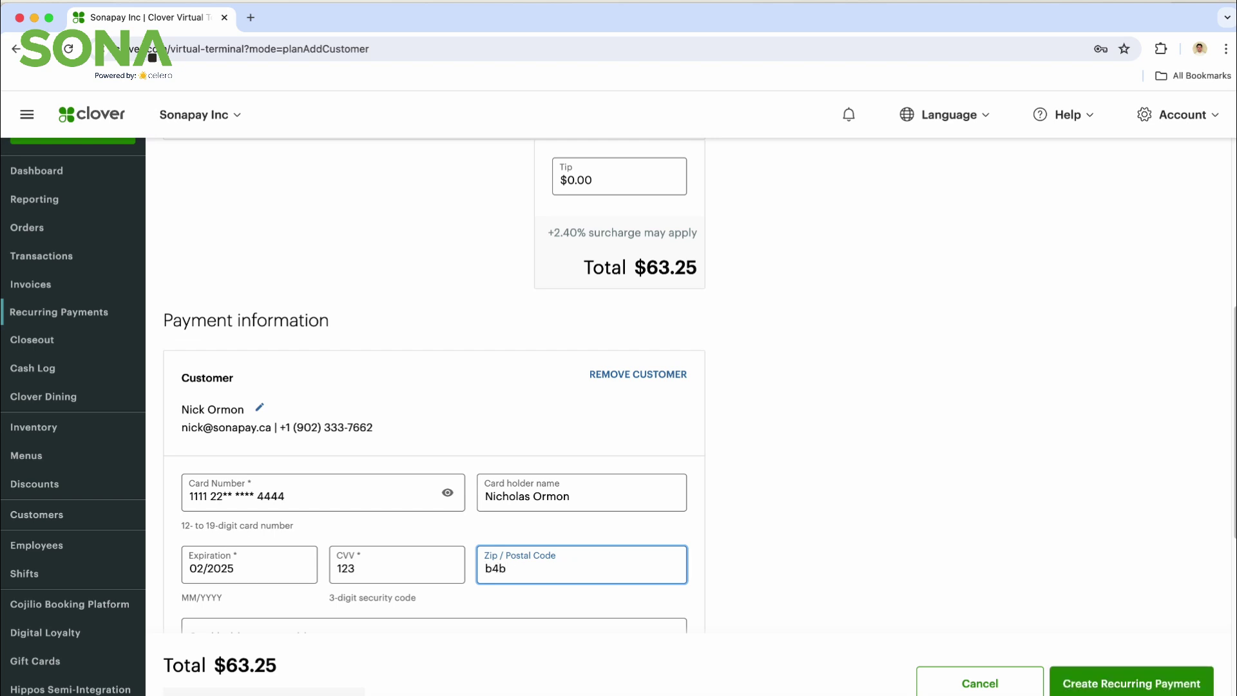
pyautogui.write(' 0s9')
pyautogui.scroll(-1, 490, 548)
# Step: Enter the cardholder's street address, keeping the card saved on file, and scroll to billing information
pyautogui.click(478, 567)
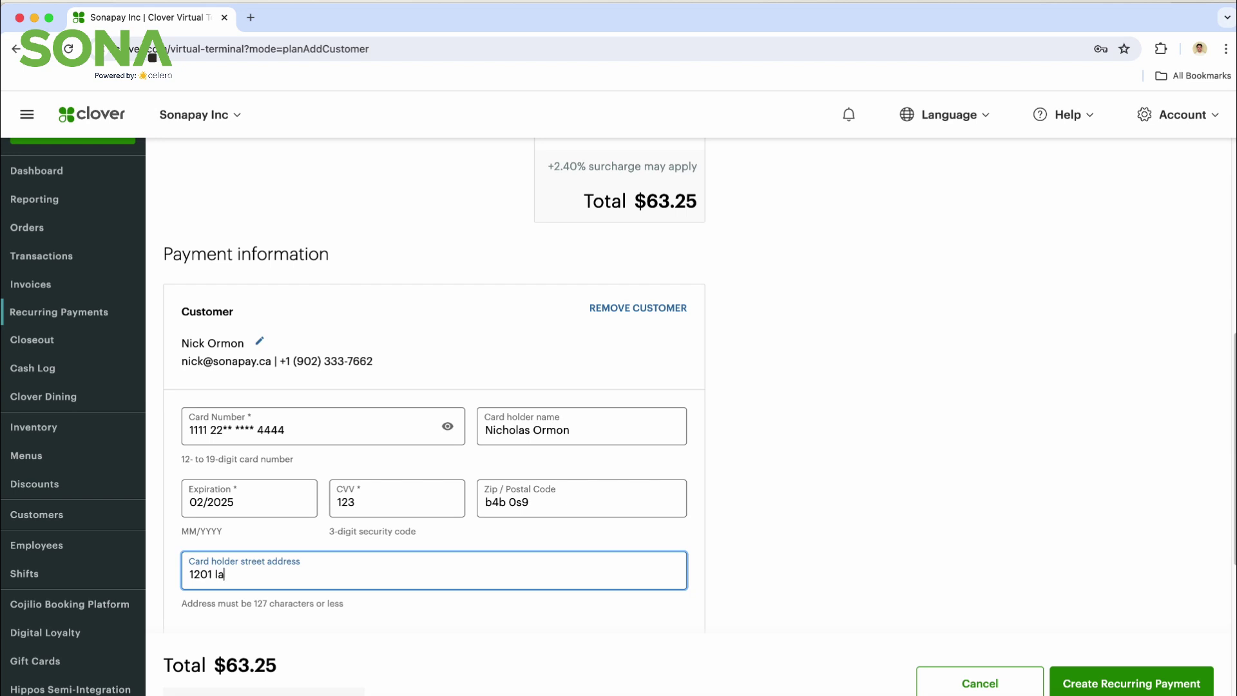
pyautogui.scroll(-3, 522, 577)
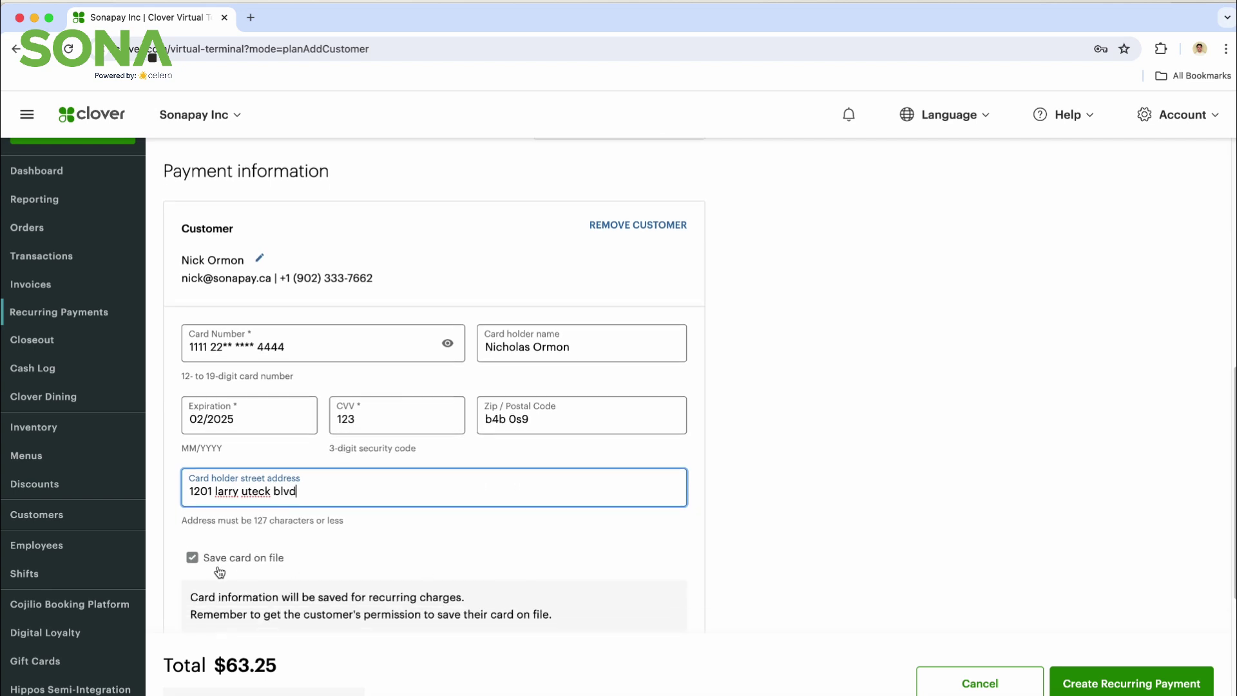
pyautogui.scroll(-2, 206, 565)
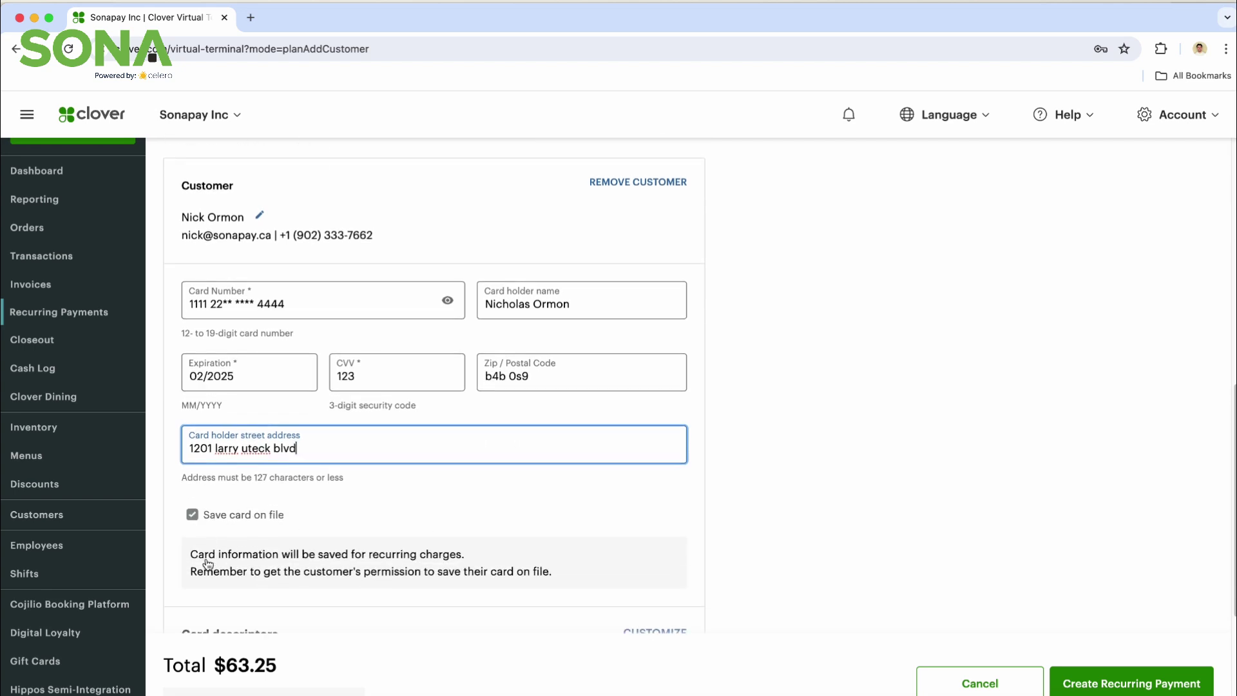
pyautogui.scroll(-7, 206, 526)
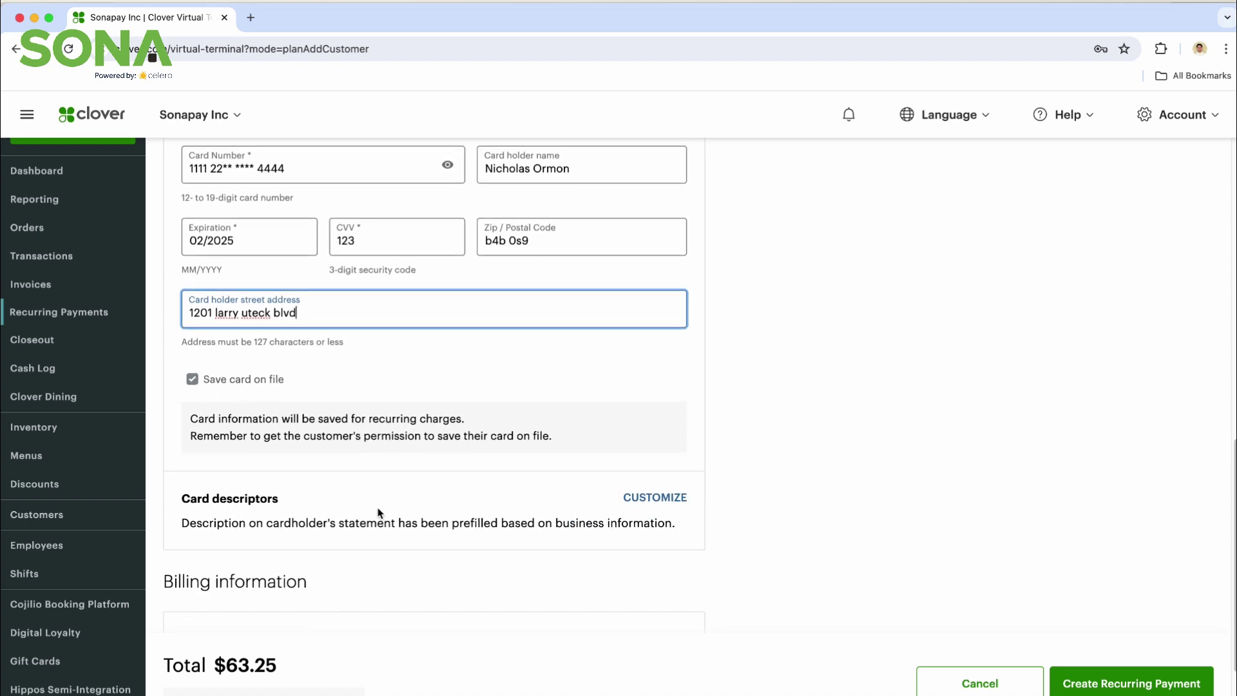
pyautogui.scroll(-2, 379, 512)
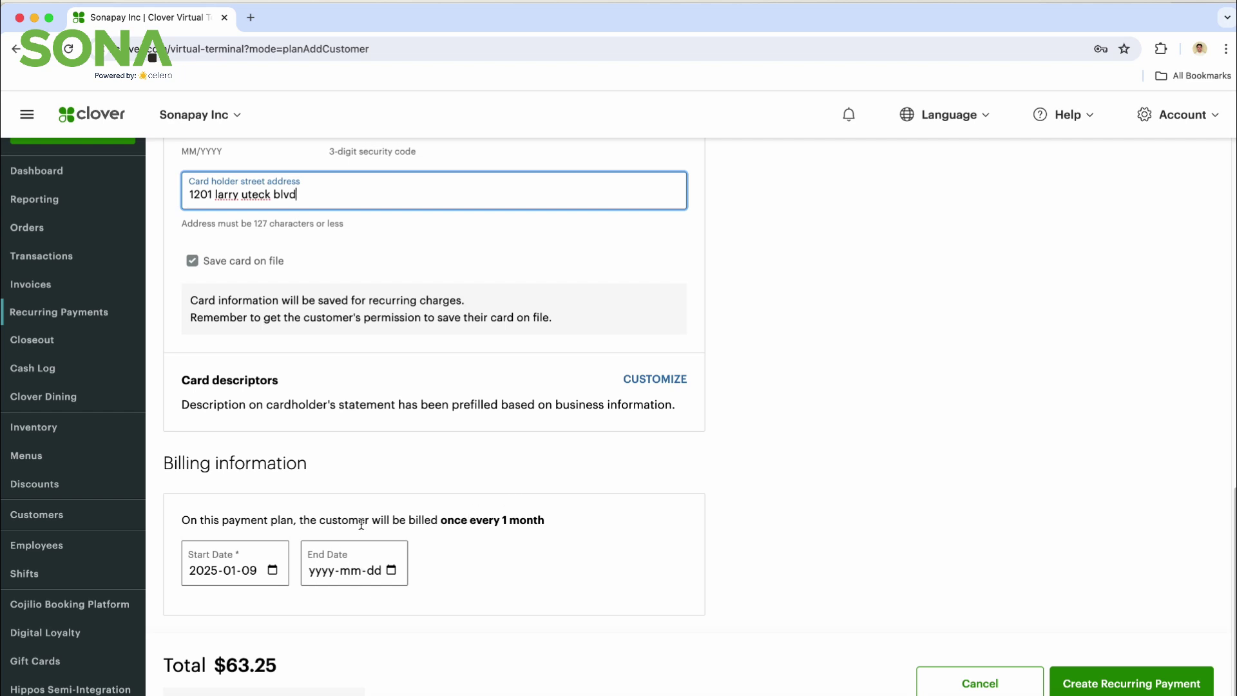
# Step: Pick January 9, 2026 as the billing end date in the calendar
pyautogui.click(391, 570)
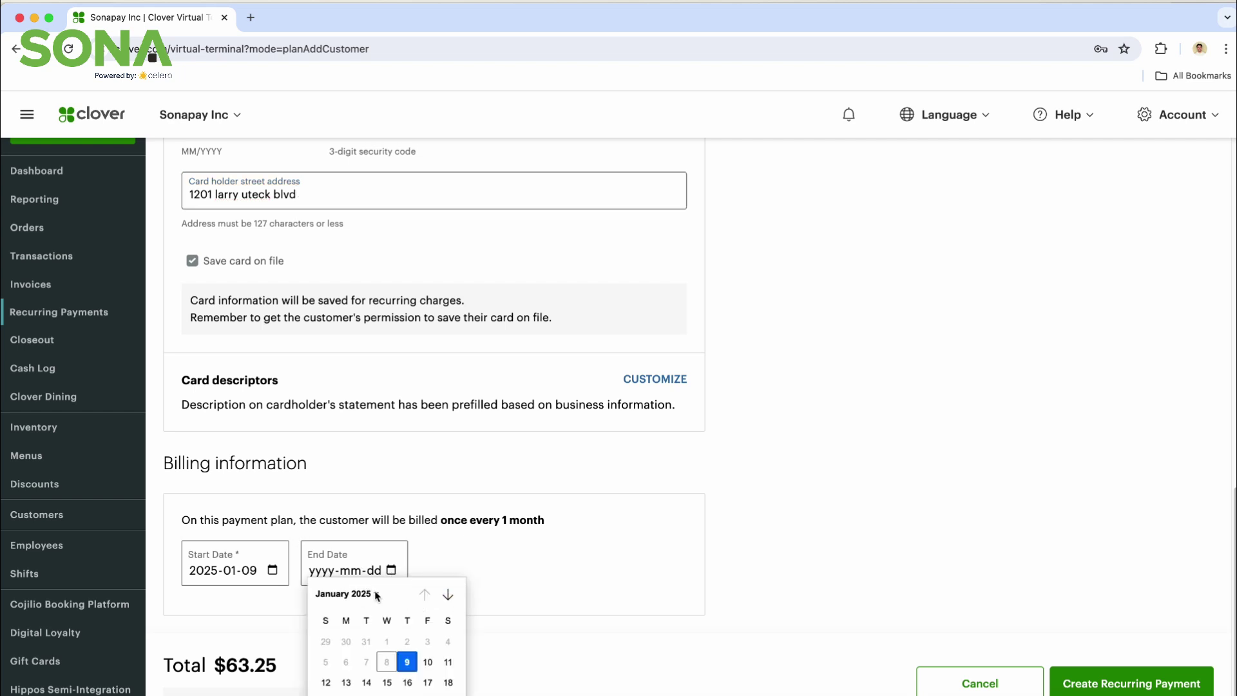
pyautogui.click(377, 593)
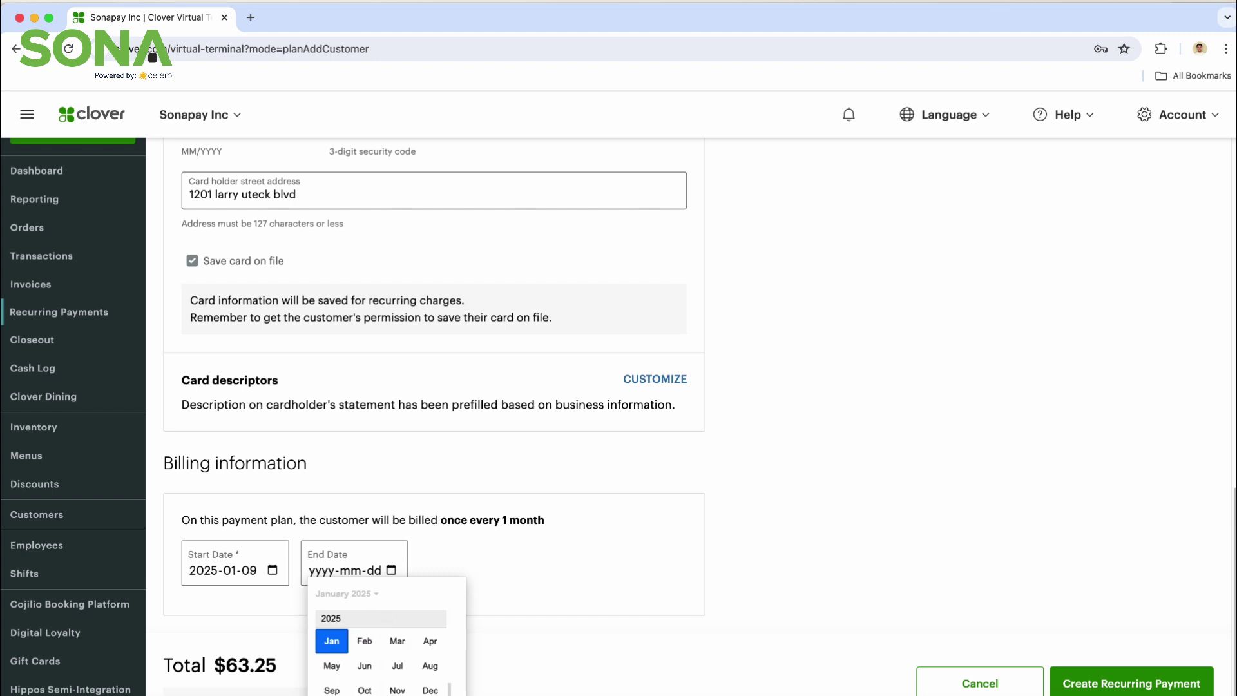
pyautogui.scroll(-3, 380, 644)
pyautogui.click(331, 640)
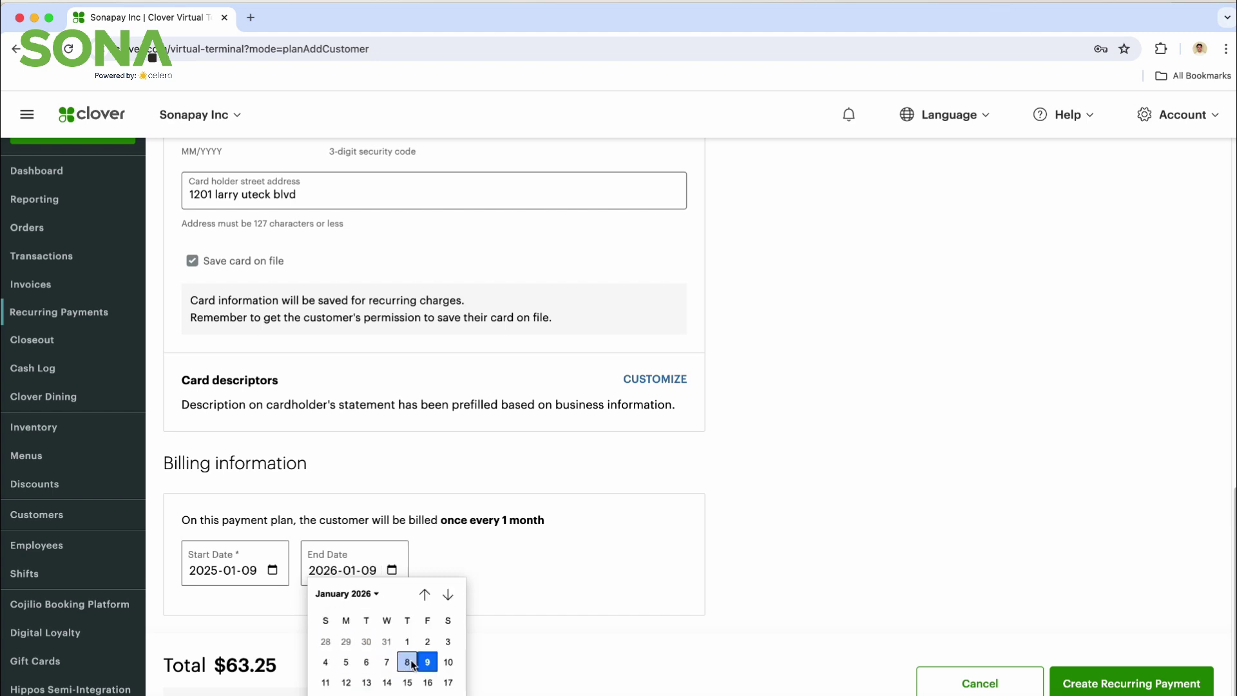
pyautogui.click(428, 662)
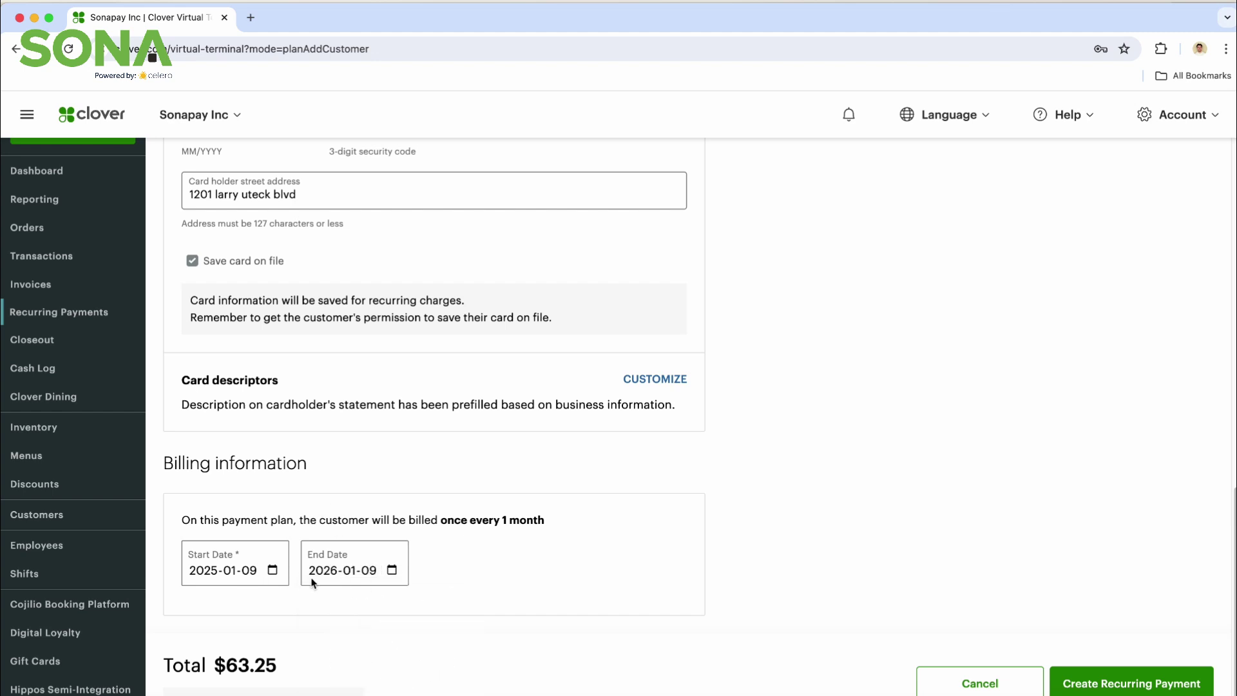